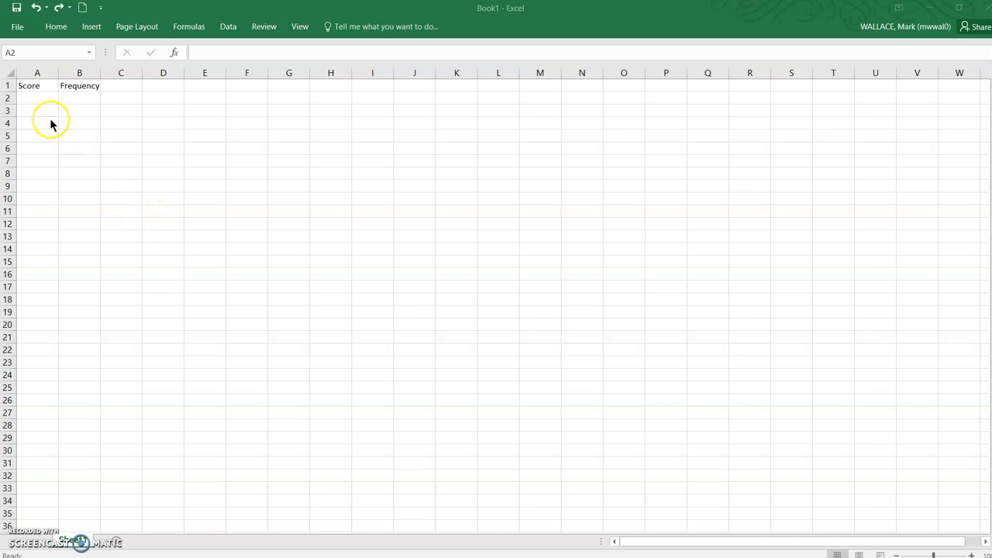
Enter the score classes 0-4 in cell A2 and 5-9 in cell A3
{"action": "left_click", "coordinate": [31, 97]}
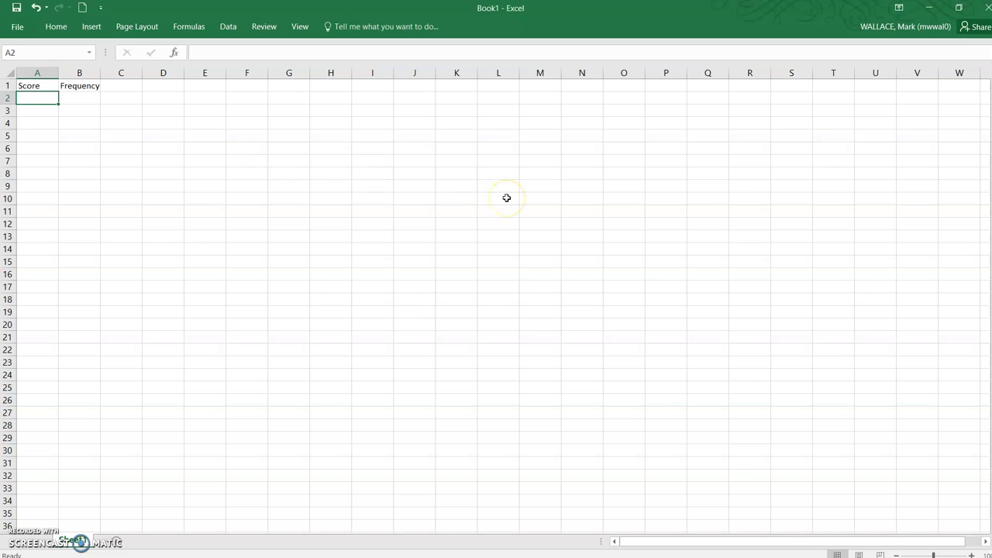
{"action": "type", "text": "0-4"}
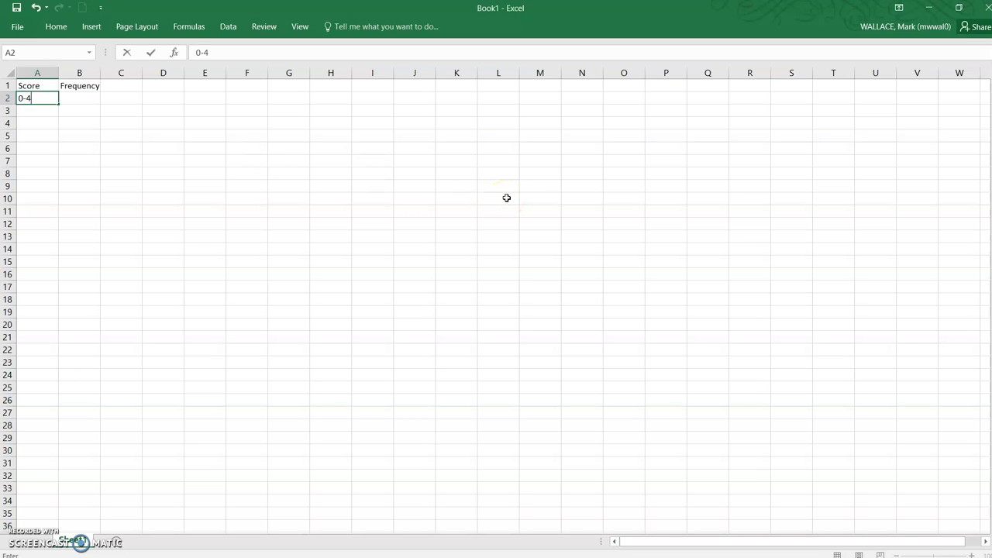
{"action": "key", "text": "Return"}
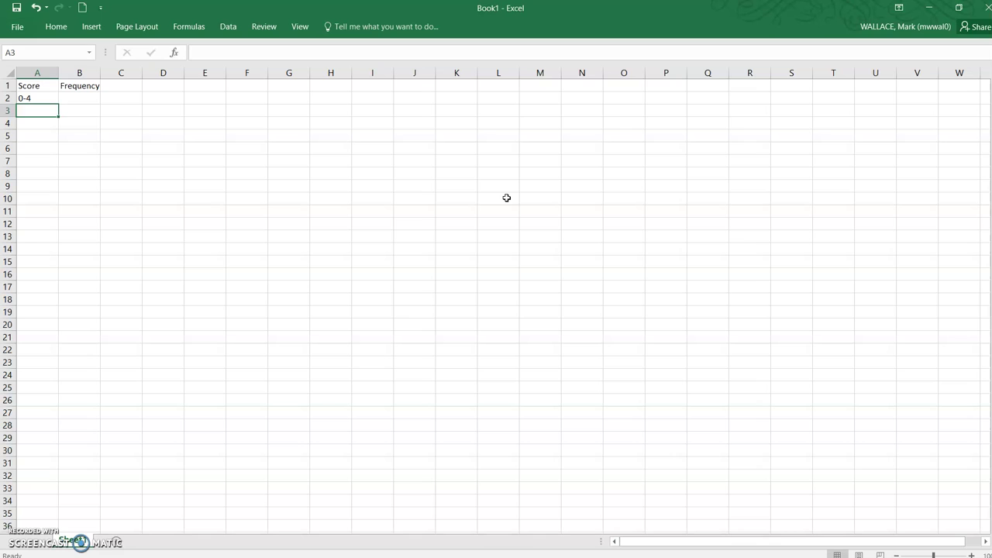
{"action": "type", "text": "5-9"}
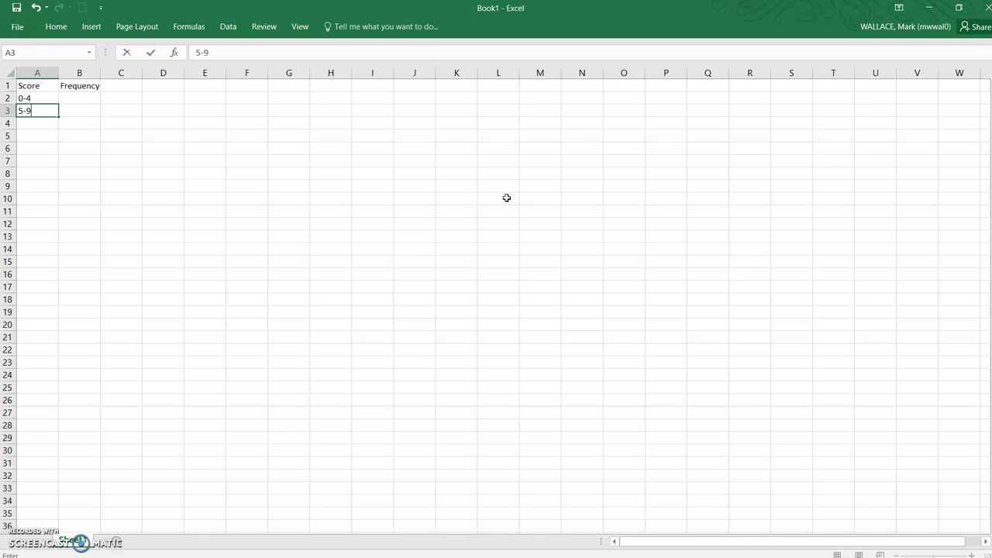
{"action": "key", "text": "Return"}
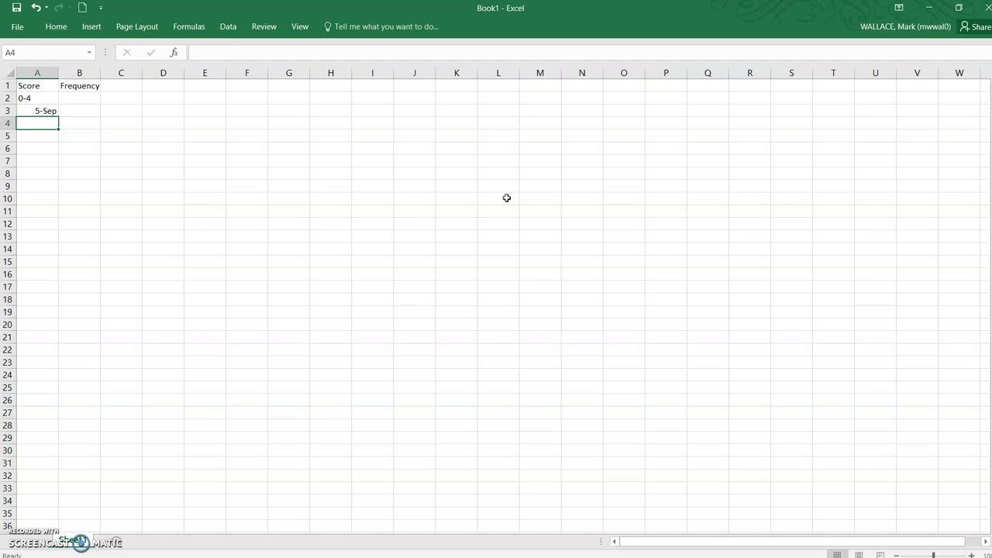
Change the number format of cell A3 to Text
{"action": "mouse_move", "coordinate": [49, 100]}
{"action": "left_mouse_down"}
{"action": "mouse_move", "coordinate": [49, 130]}
{"action": "mouse_move", "coordinate": [49, 111]}
{"action": "left_mouse_up"}
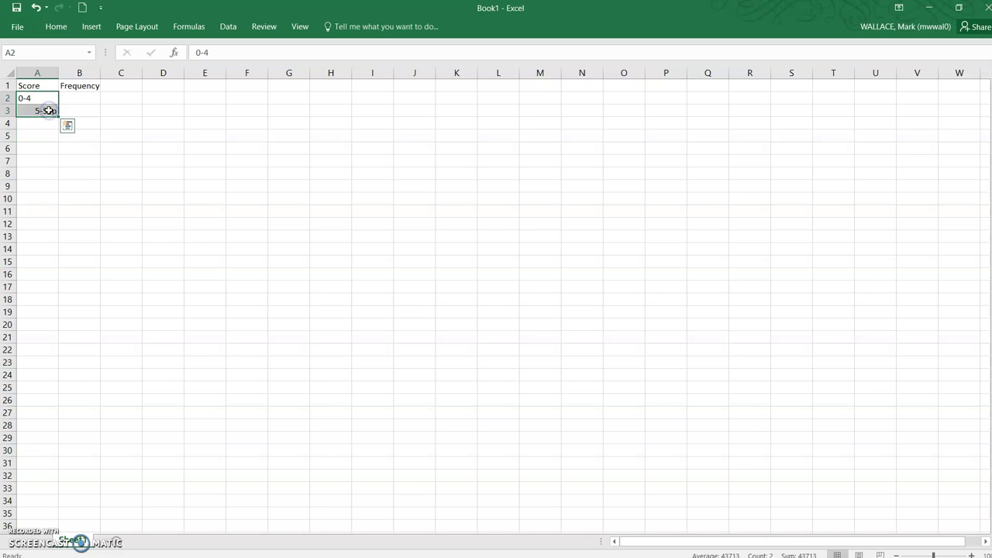
{"action": "left_click", "coordinate": [58, 27]}
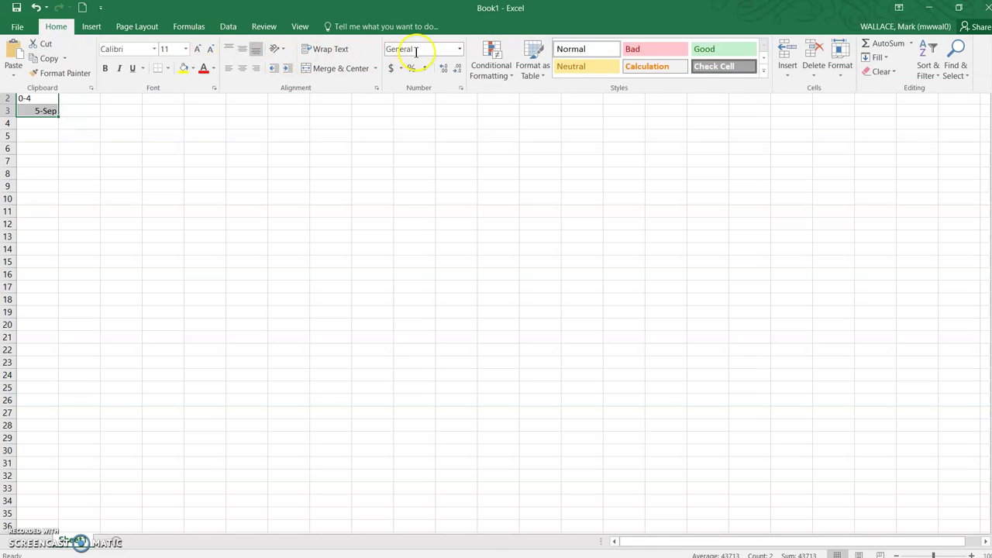
{"action": "left_click", "coordinate": [89, 117]}
{"action": "left_click", "coordinate": [37, 112]}
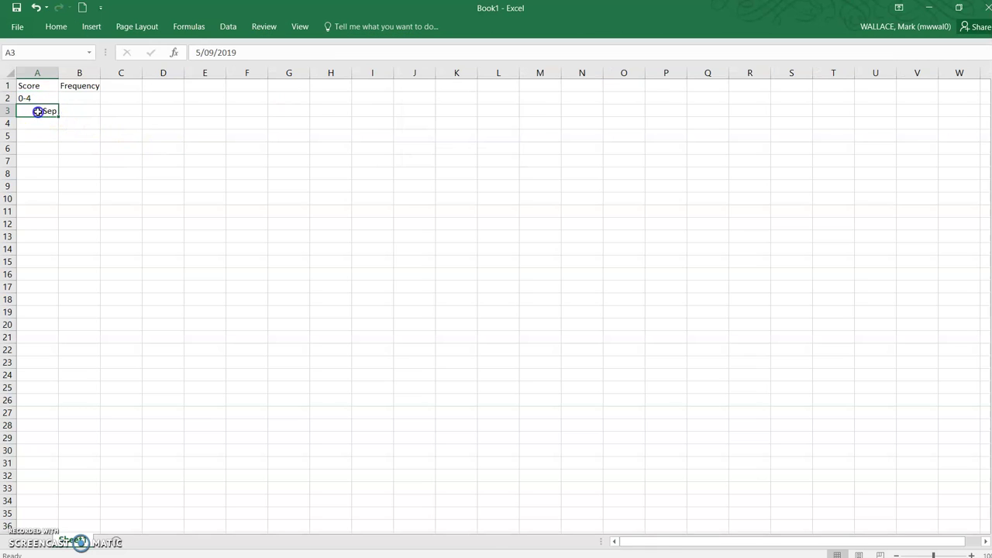
{"action": "left_click", "coordinate": [57, 26]}
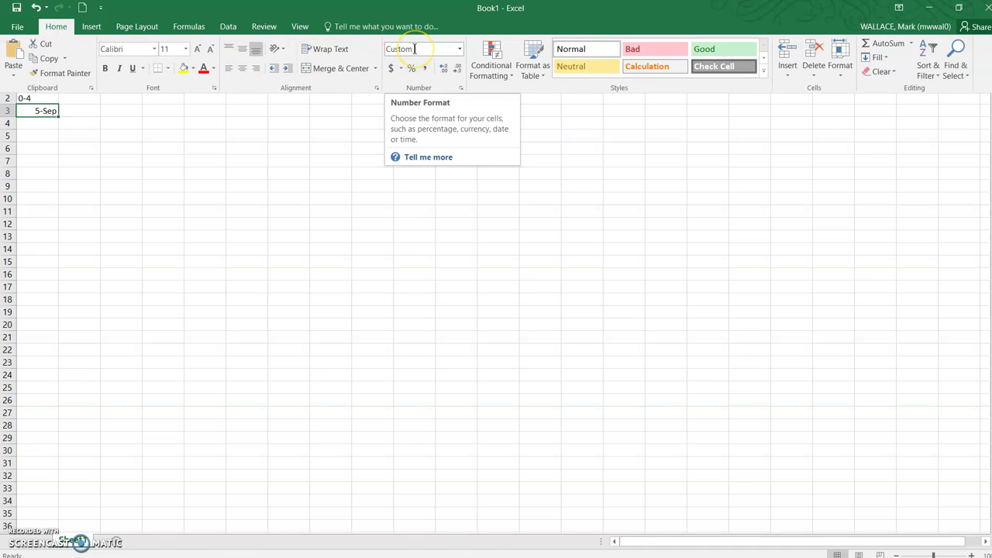
{"action": "left_click", "coordinate": [460, 49]}
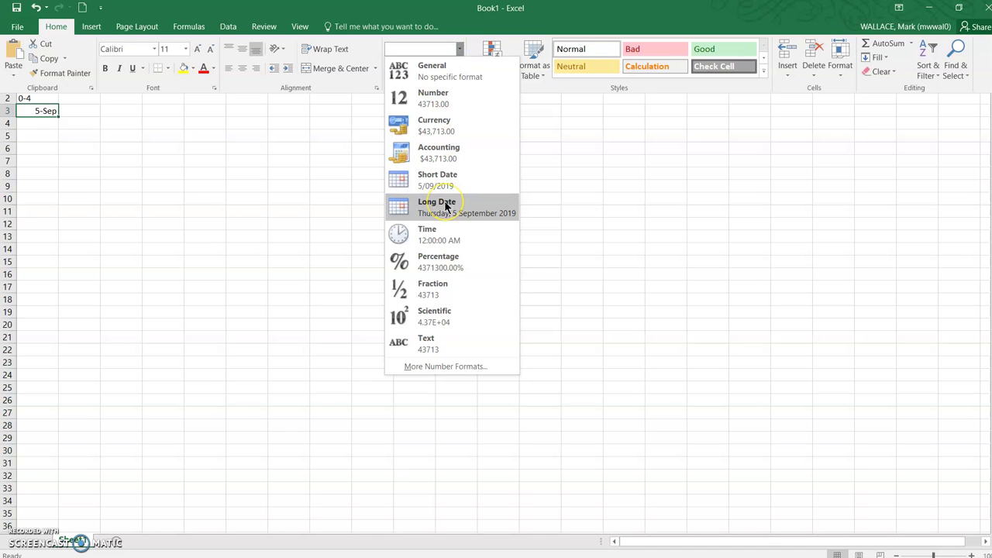
{"action": "left_click", "coordinate": [461, 345]}
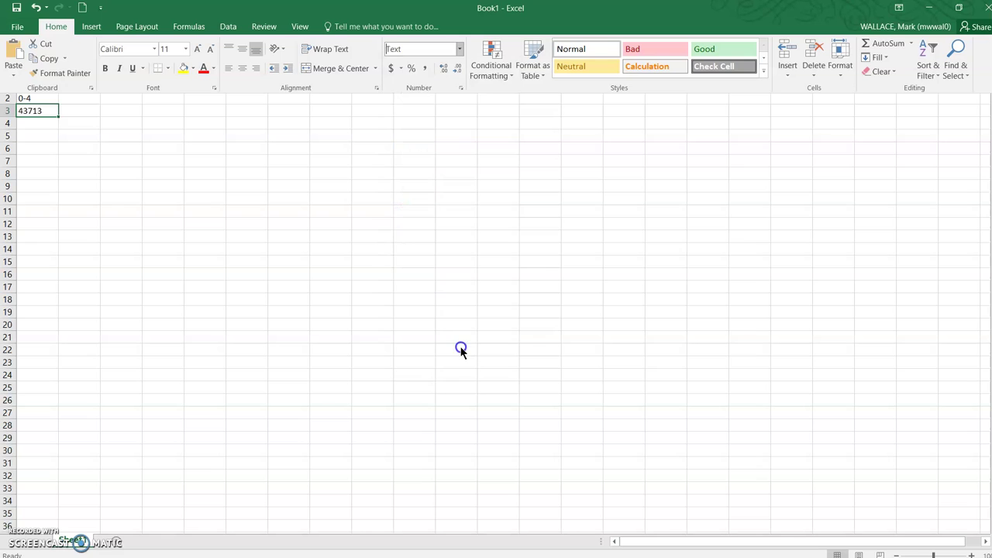
Replace the content of cell A3 with the score class 5-9
{"action": "left_click", "coordinate": [44, 111]}
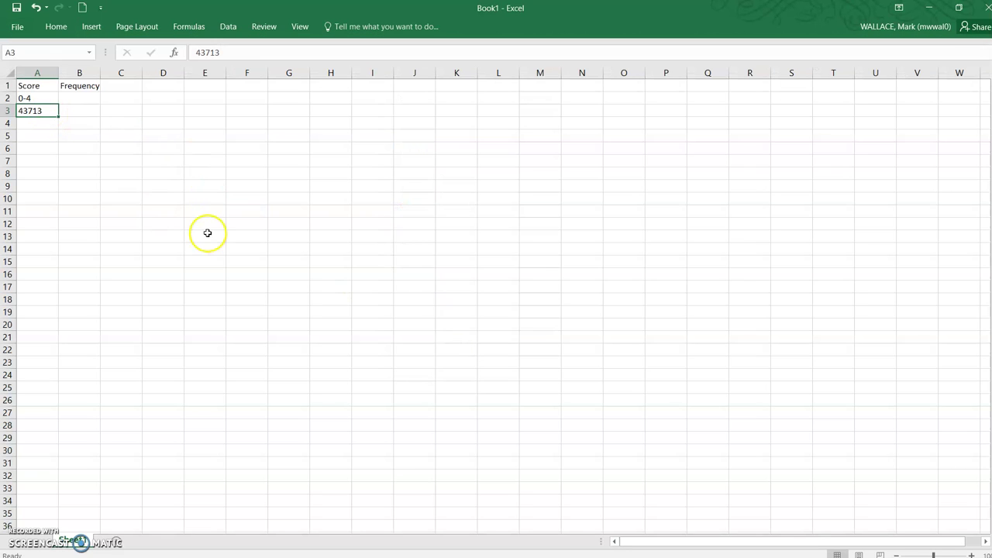
{"action": "key", "text": "BackSpace"}
{"action": "type", "text": "5-9"}
{"action": "key", "text": "Return"}
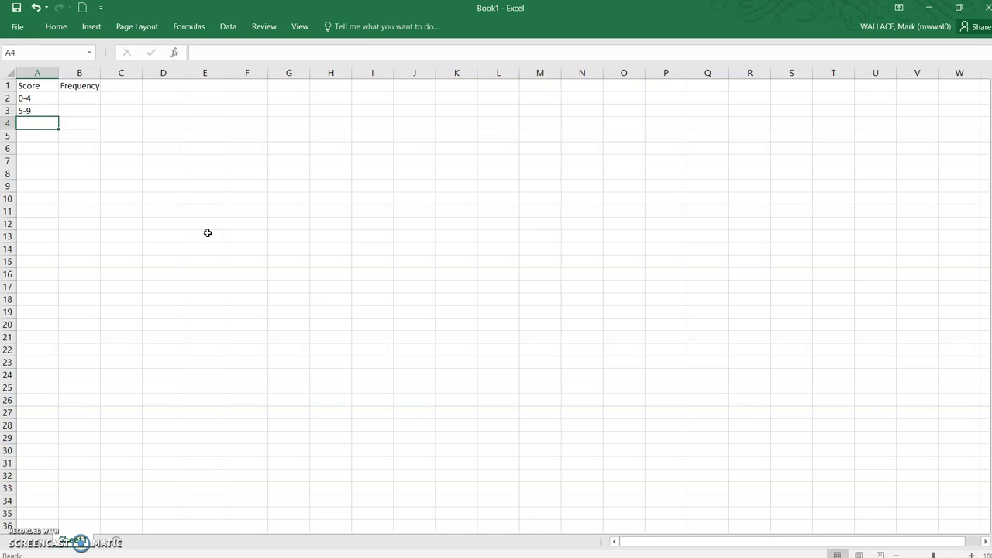
Enter the score class 10-14 in cell A4
{"action": "type", "text": "10-14"}
{"action": "key", "text": "Return"}
{"action": "key", "text": "Up"}
Format the entire Score column A as Text
{"action": "left_click", "coordinate": [37, 73]}
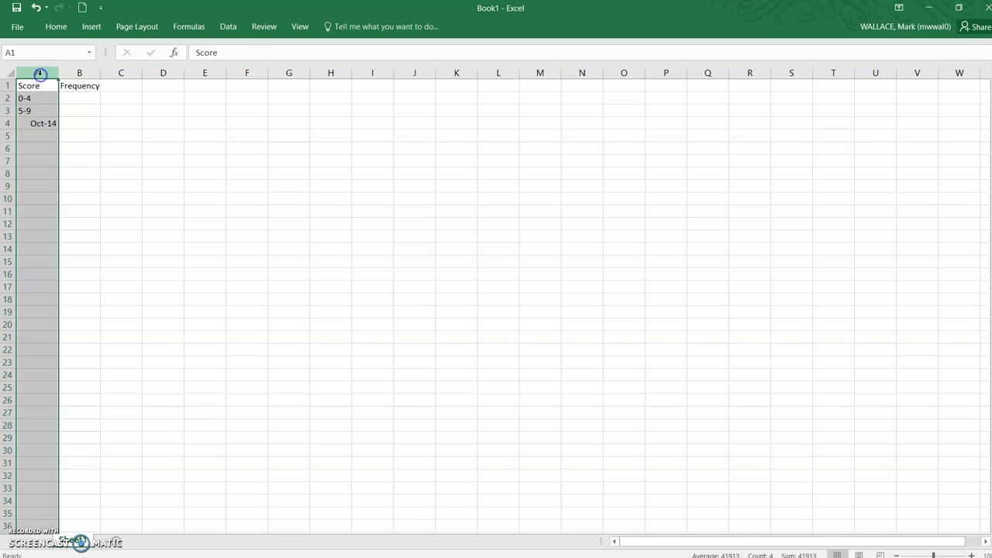
{"action": "left_click", "coordinate": [58, 28]}
{"action": "left_click", "coordinate": [458, 49]}
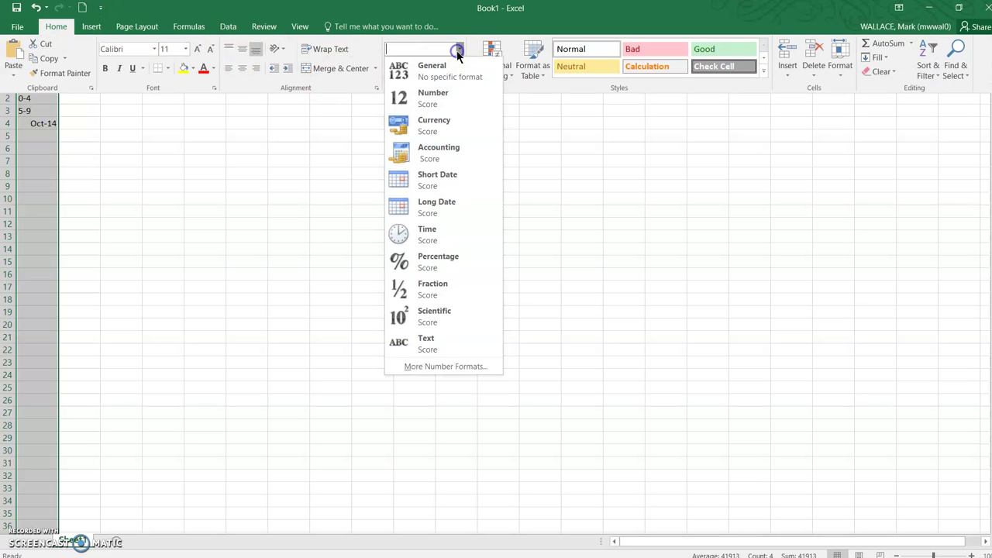
{"action": "left_click", "coordinate": [442, 341]}
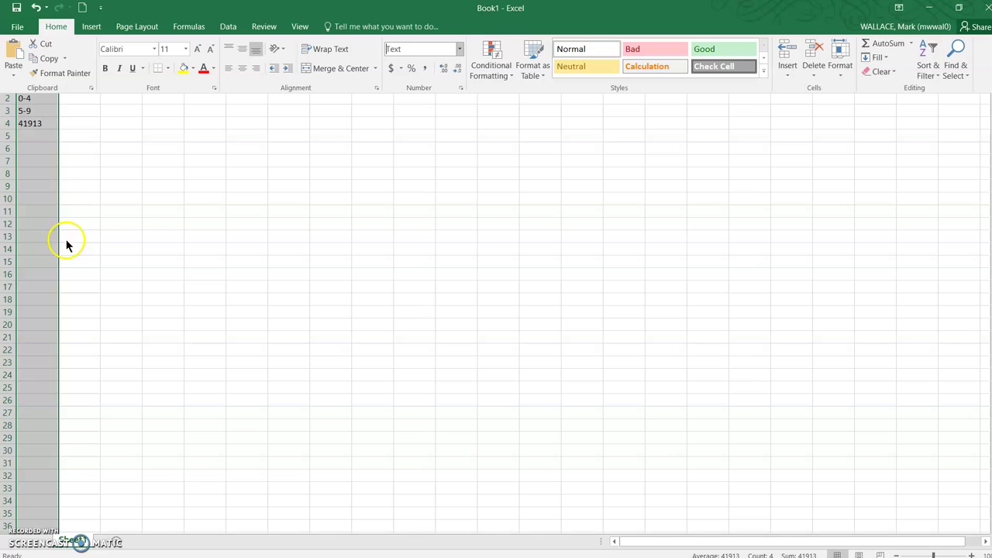
Replace the content of cell A4 with the score class 10-14
{"action": "left_click", "coordinate": [23, 123]}
{"action": "left_click", "coordinate": [23, 123]}
{"action": "type", "text": "10-14"}
{"action": "key", "text": "Return"}
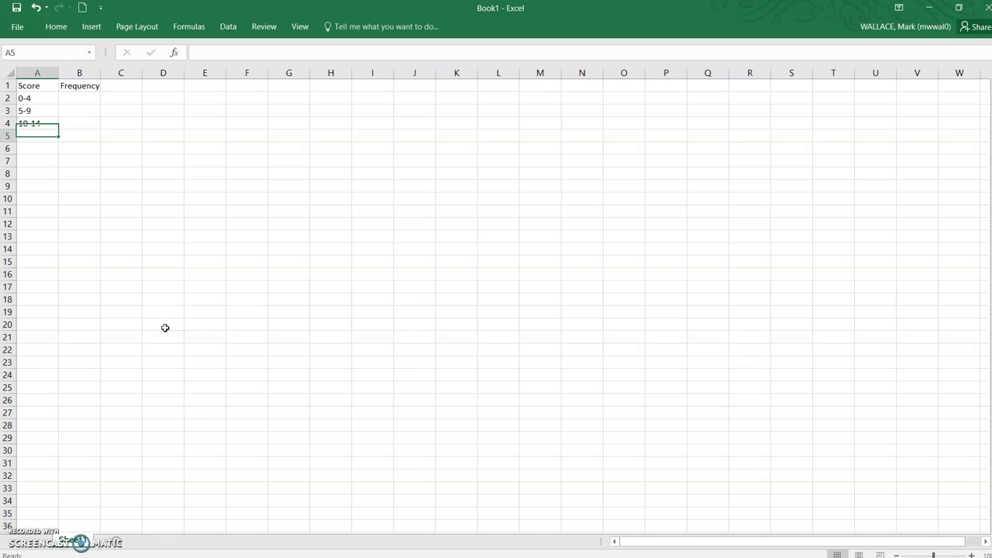
{"action": "left_click", "coordinate": [40, 73]}
{"action": "left_click", "coordinate": [58, 26]}
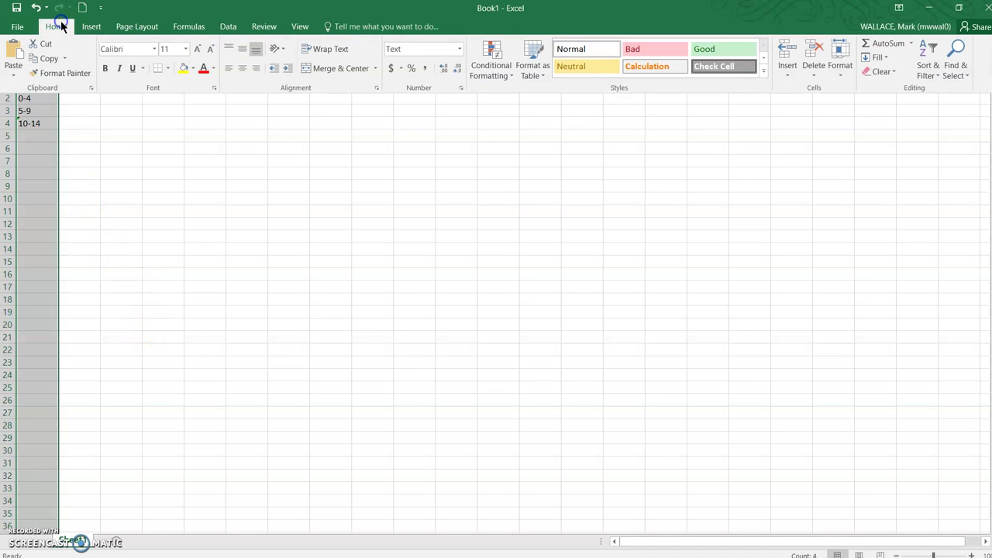
{"action": "left_click", "coordinate": [458, 49]}
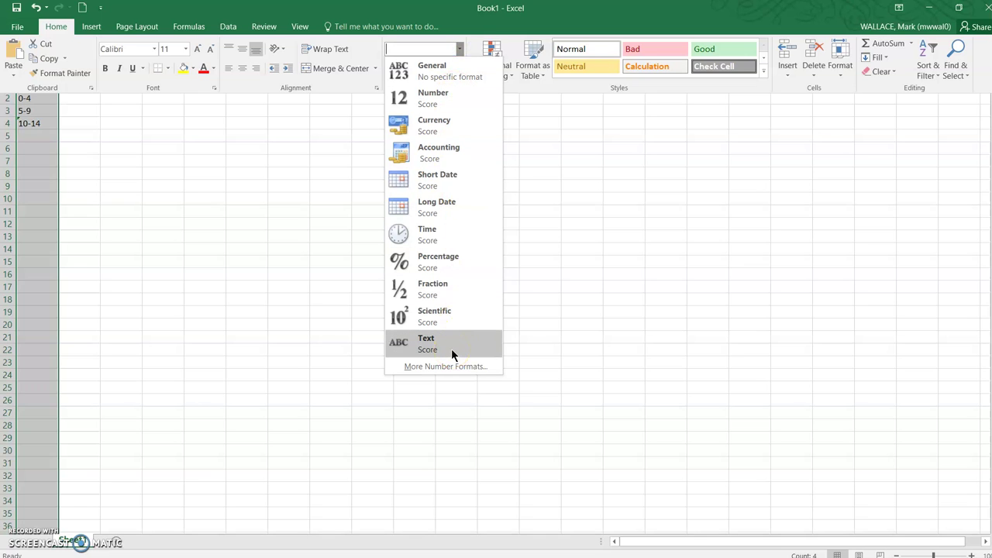
{"action": "left_click", "coordinate": [41, 136]}
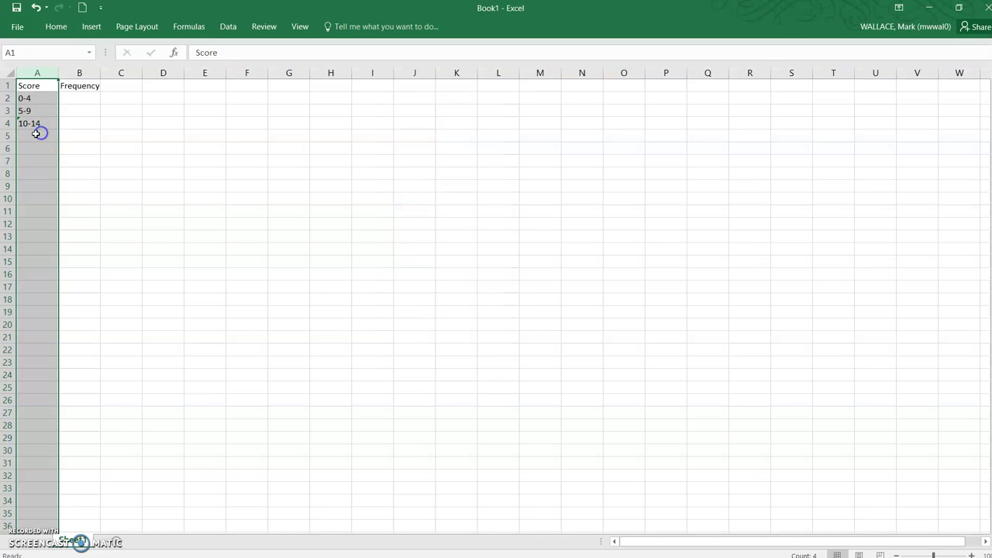
Enter the score classes 15-19 in cell A5 and 20-24 in cell A6
{"action": "left_click", "coordinate": [41, 135]}
{"action": "type", "text": "15-19"}
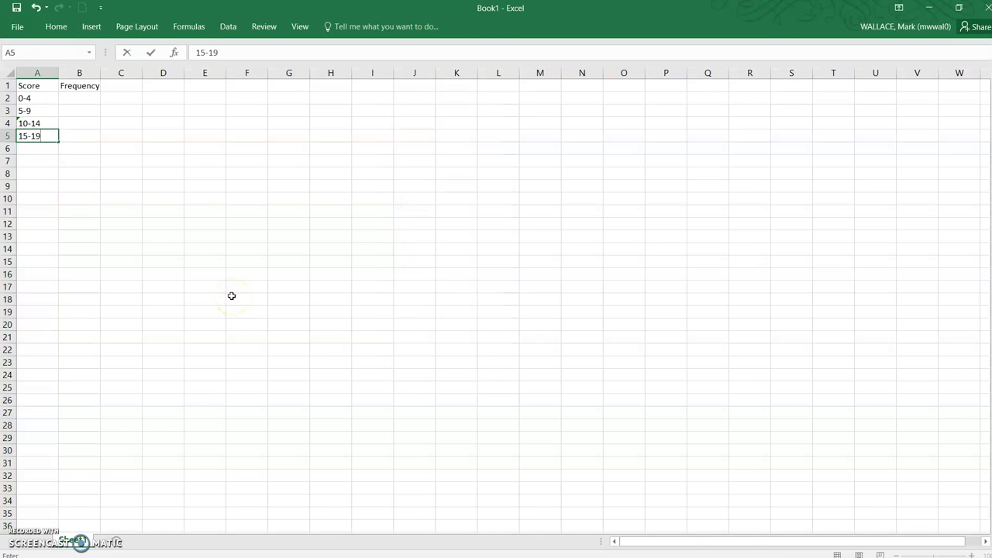
{"action": "key", "text": "ctrl+Return"}
{"action": "key", "text": "Down"}
{"action": "type", "text": "20-24"}
{"action": "key", "text": "Return"}
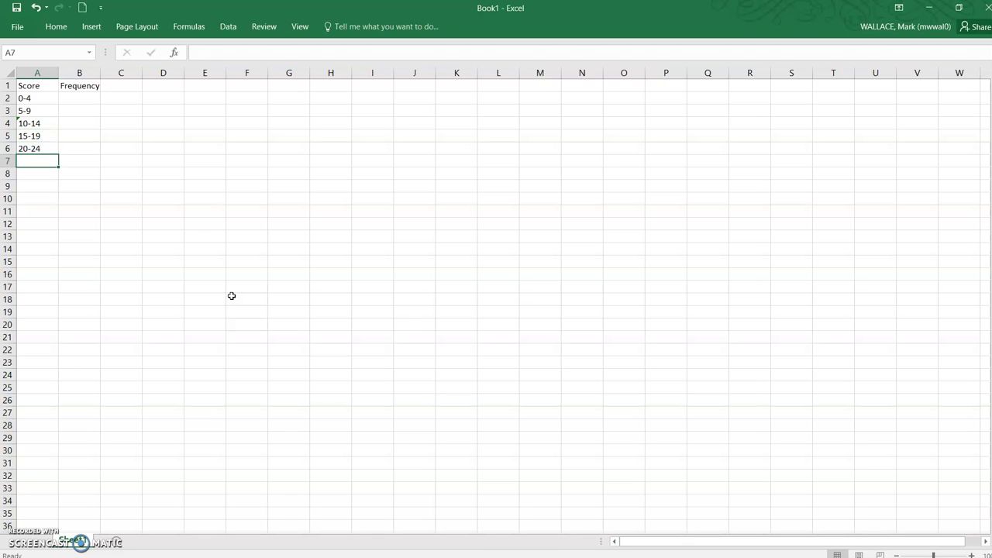
Fill the Frequency column from B2 to B6 with the values 2, 13, 23, 35 and 12
{"action": "left_click", "coordinate": [49, 159]}
{"action": "left_click", "coordinate": [78, 98]}
{"action": "type", "text": "2"}
{"action": "key", "text": "Return"}
{"action": "type", "text": "13"}
{"action": "key", "text": "Return"}
{"action": "type", "text": "23"}
{"action": "key", "text": "Return"}
{"action": "type", "text": "35"}
{"action": "key", "text": "Return"}
{"action": "type", "text": "12"}
{"action": "key", "text": "Return"}
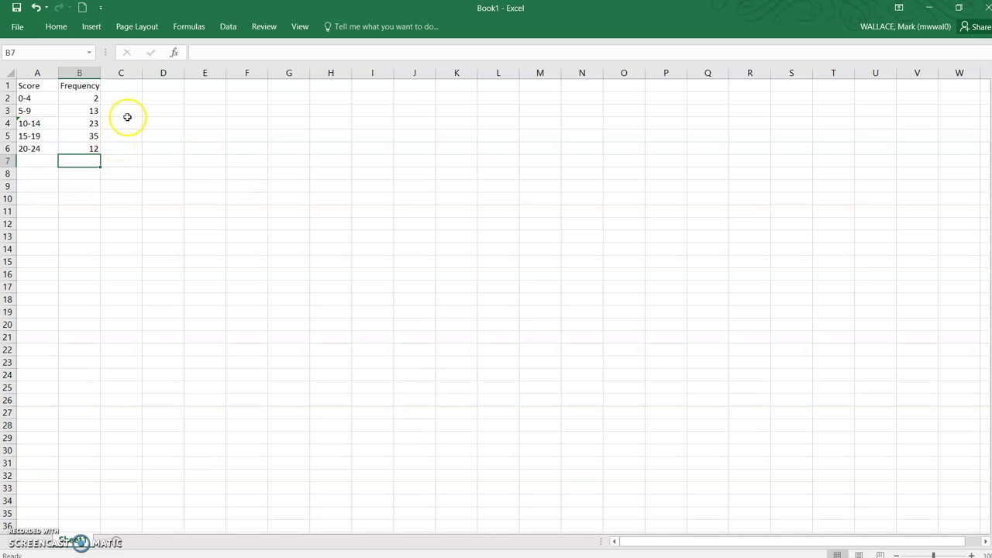
{"action": "left_click", "coordinate": [81, 72]}
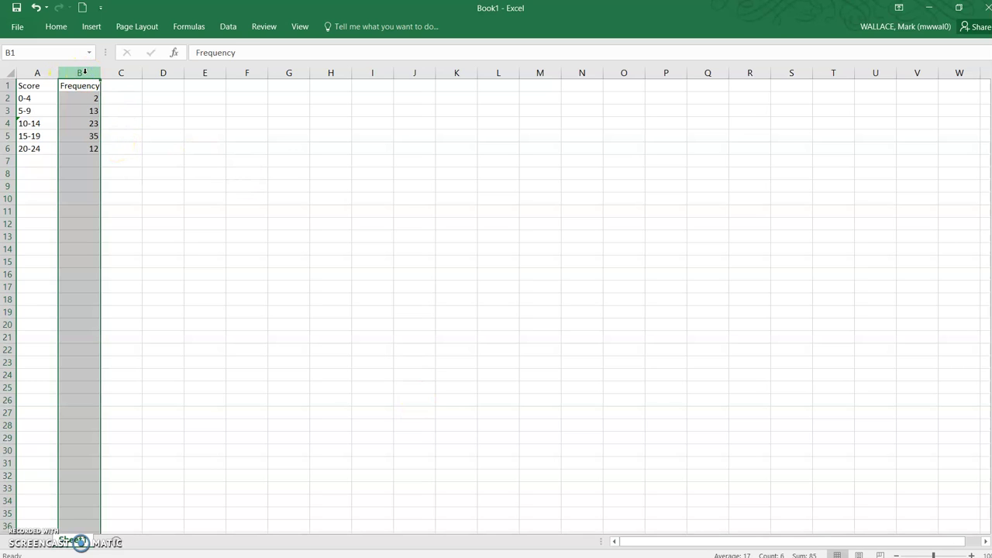
{"action": "right_click", "coordinate": [84, 72]}
{"action": "left_click", "coordinate": [115, 179]}
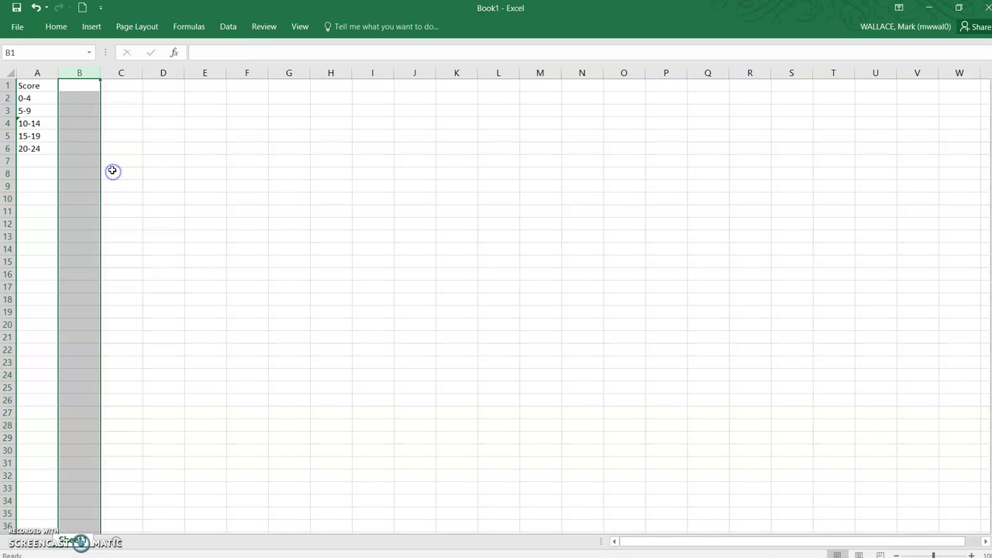
{"action": "key", "text": "ctrl+z"}
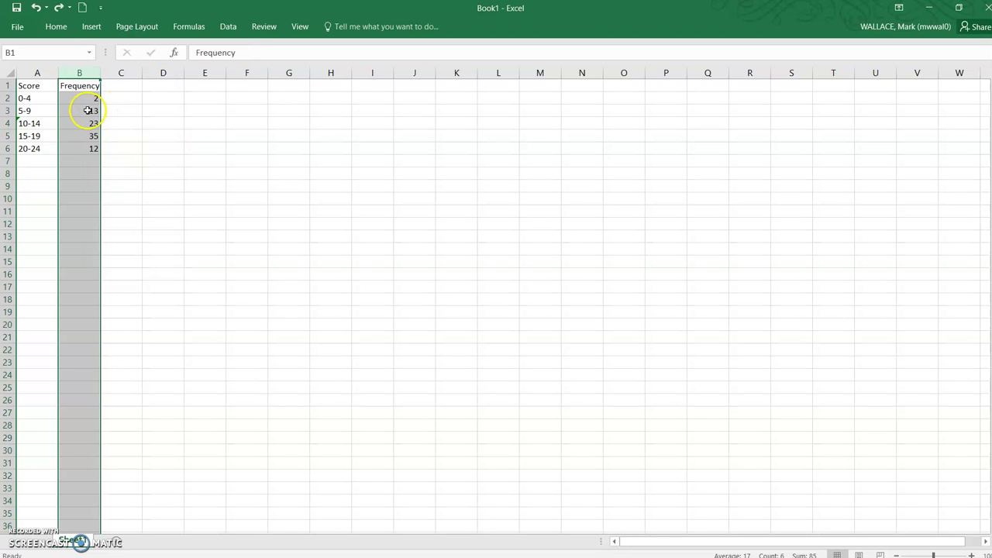
Insert a column before Frequency with the heading "Class Centre" and fit its width to the heading
{"action": "right_click", "coordinate": [83, 74]}
{"action": "left_click", "coordinate": [114, 166]}
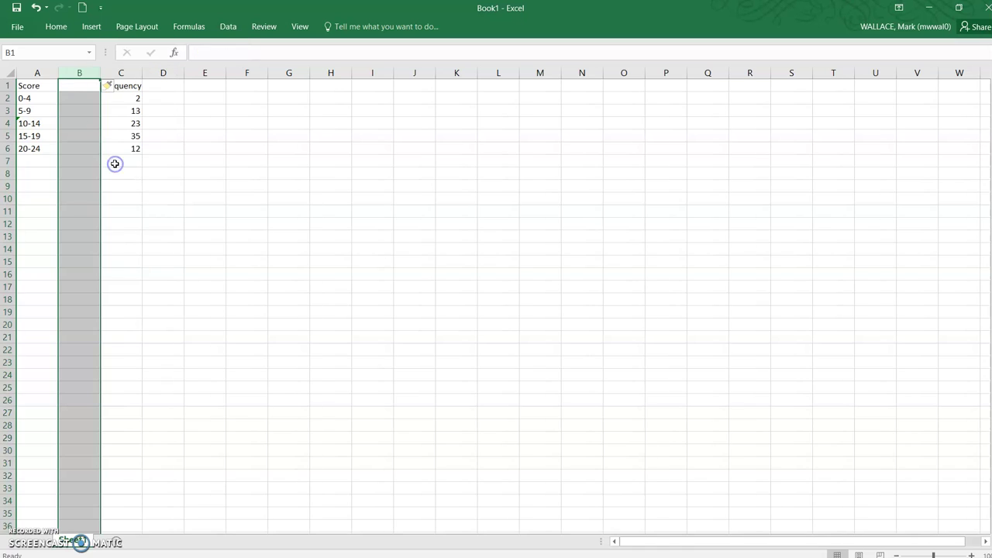
{"action": "left_click", "coordinate": [80, 87]}
{"action": "type", "text": "Class Centre"}
{"action": "key", "text": "Return"}
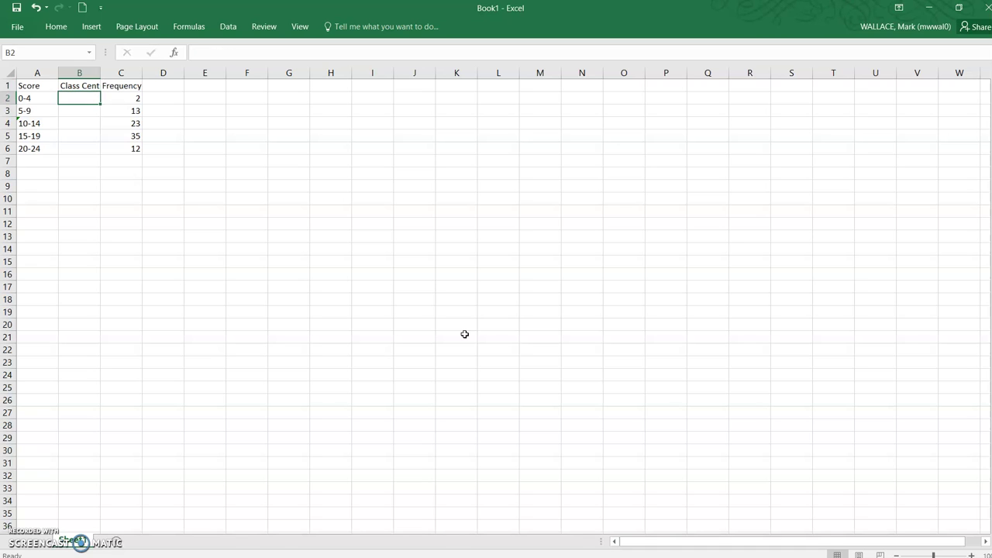
{"action": "double_click", "coordinate": [101, 72]}
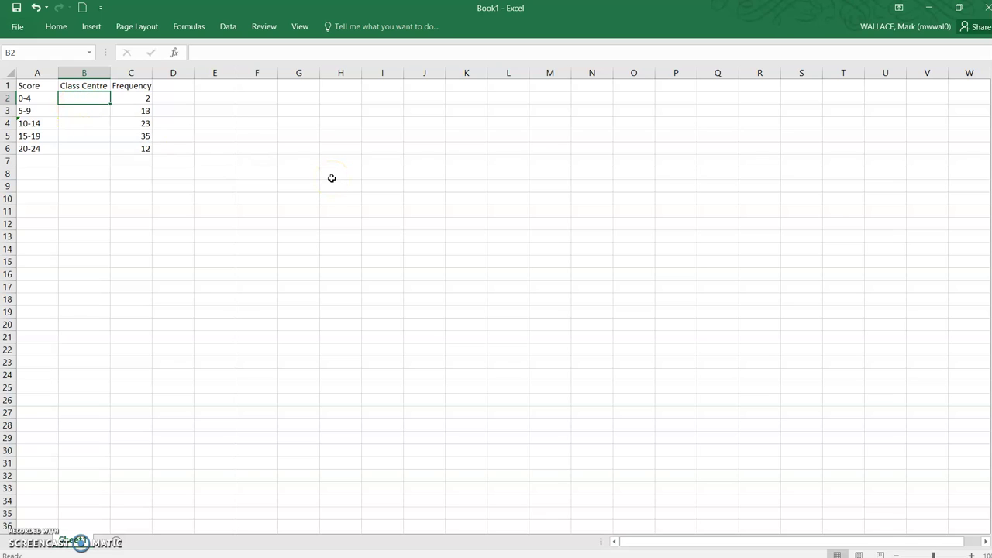
Fill the Class Centre column from B2 to B6 with the values 2, 7, 12, 17 and 22
{"action": "type", "text": "2"}
{"action": "key", "text": "Return"}
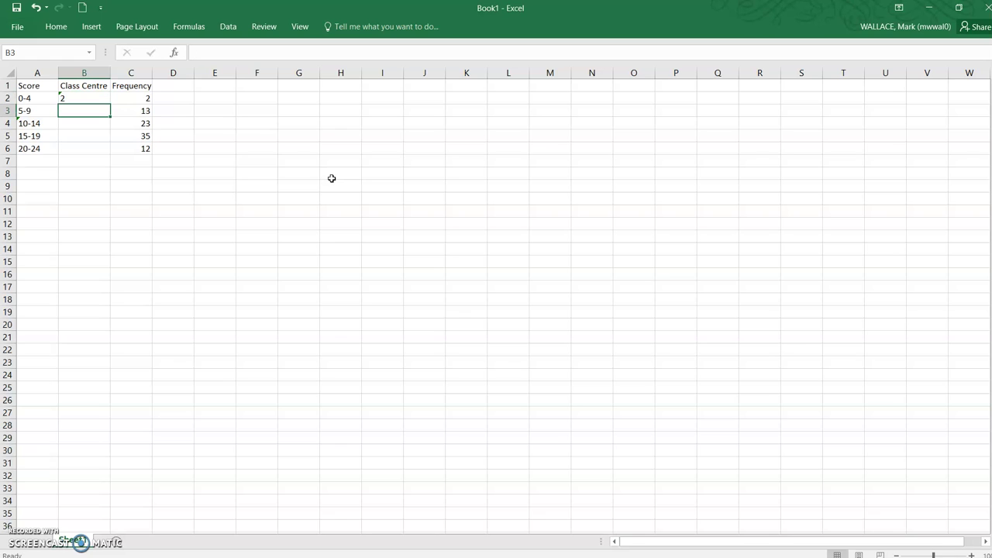
{"action": "type", "text": "7"}
{"action": "key", "text": "Return"}
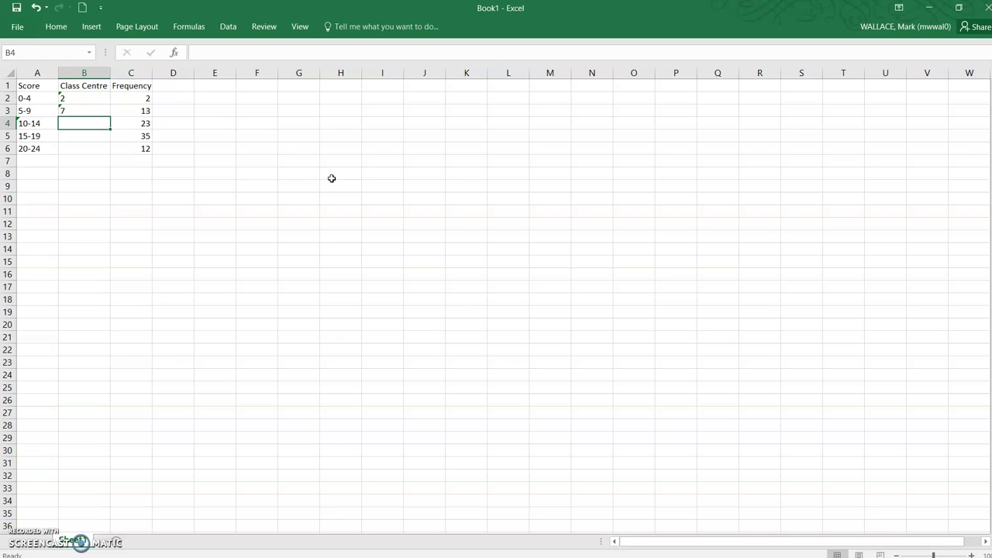
{"action": "type", "text": "12"}
{"action": "key", "text": "Return"}
{"action": "type", "text": "17"}
{"action": "key", "text": "Return"}
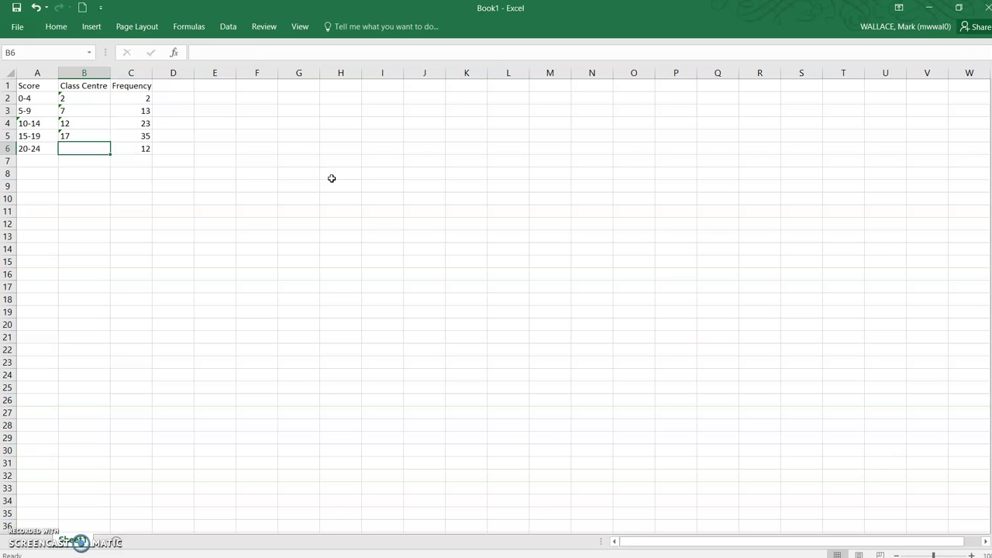
{"action": "type", "text": "22"}
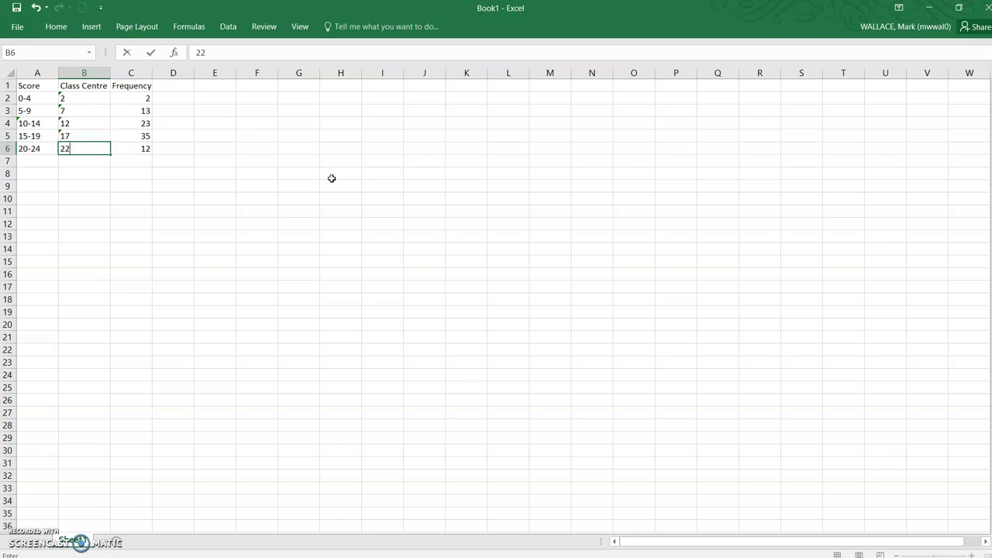
{"action": "key", "text": "Up"}
Set the number format of the class centre values in B2 to B6 to General
{"action": "left_click_drag", "start_coordinate": [87, 95], "coordinate": [90, 150]}
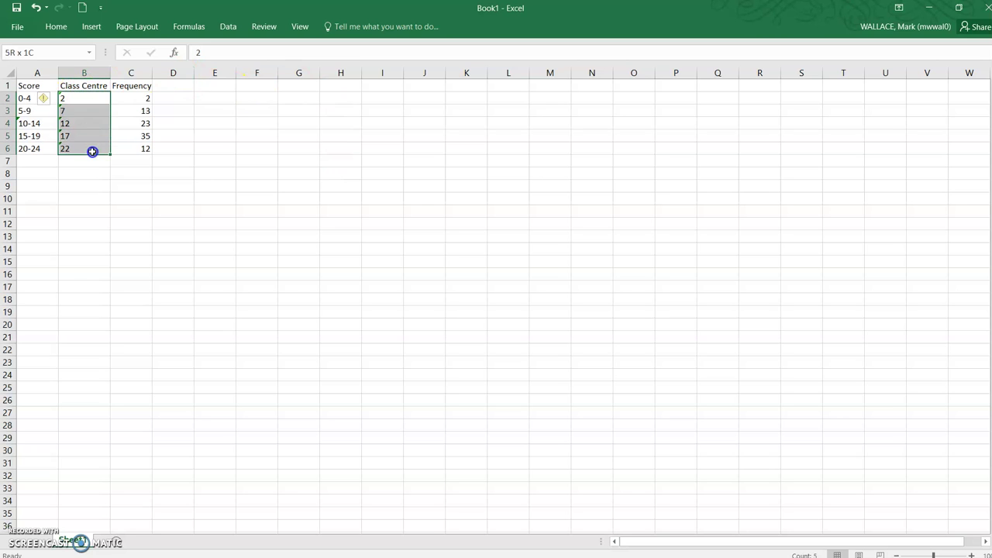
{"action": "left_click", "coordinate": [56, 26]}
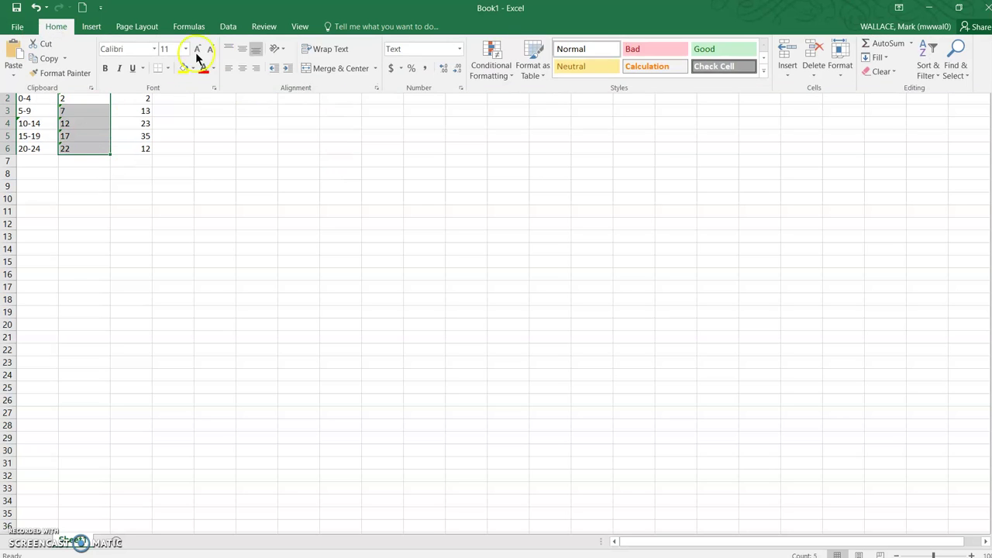
{"action": "left_click", "coordinate": [459, 49]}
{"action": "left_click", "coordinate": [438, 77]}
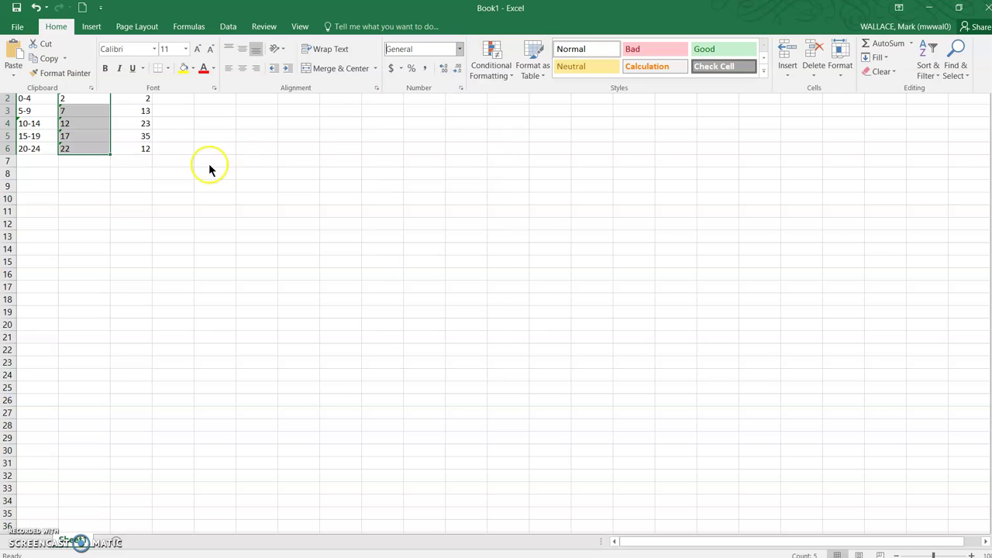
{"action": "left_click", "coordinate": [144, 157]}
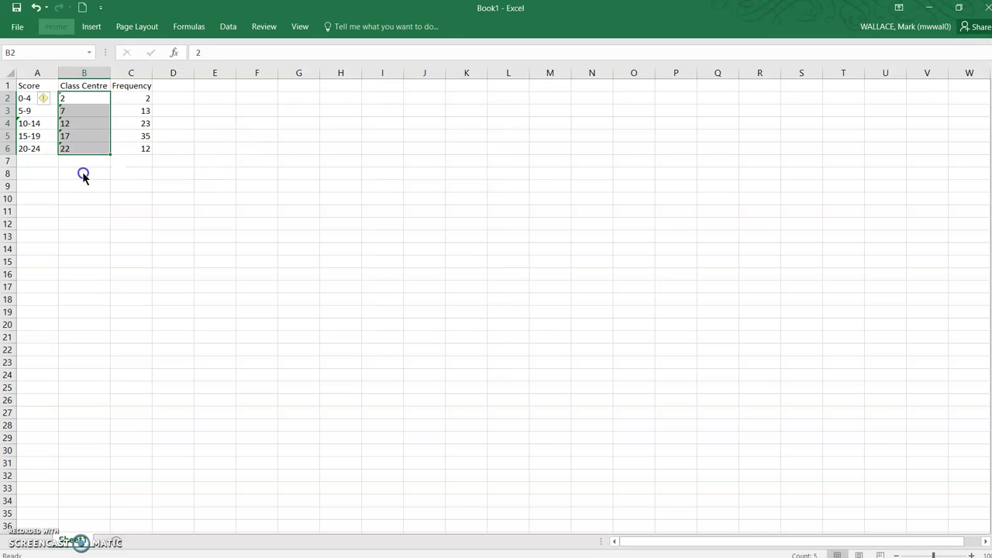
Set the number format of the entire Class Centre column to General
{"action": "left_click", "coordinate": [90, 73]}
{"action": "left_click", "coordinate": [56, 26]}
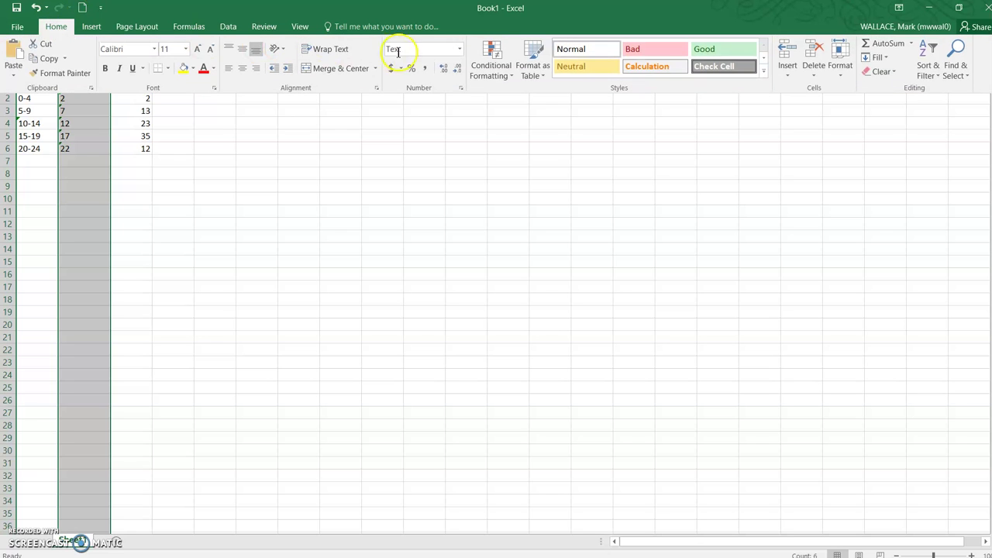
{"action": "left_click", "coordinate": [460, 49]}
{"action": "left_click", "coordinate": [423, 75]}
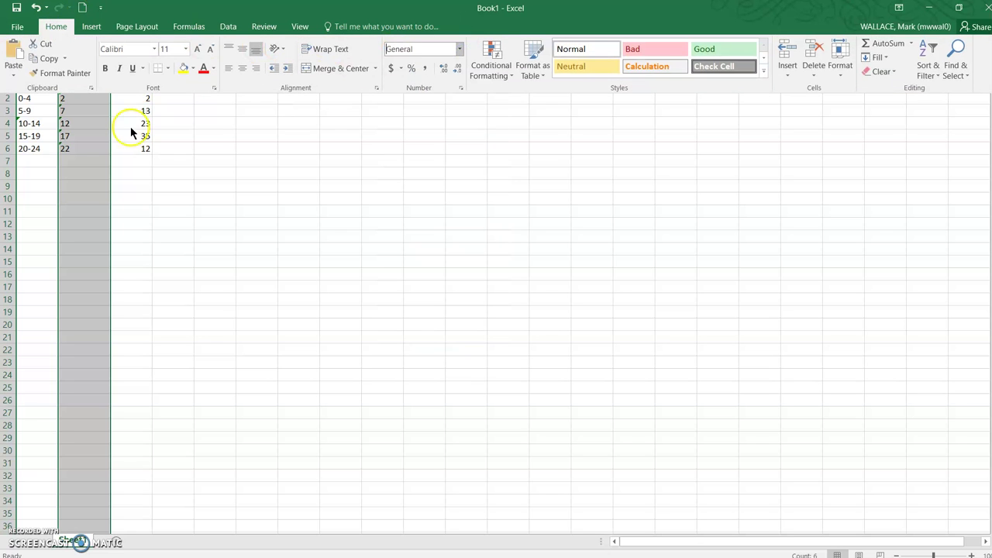
{"action": "left_click", "coordinate": [87, 182]}
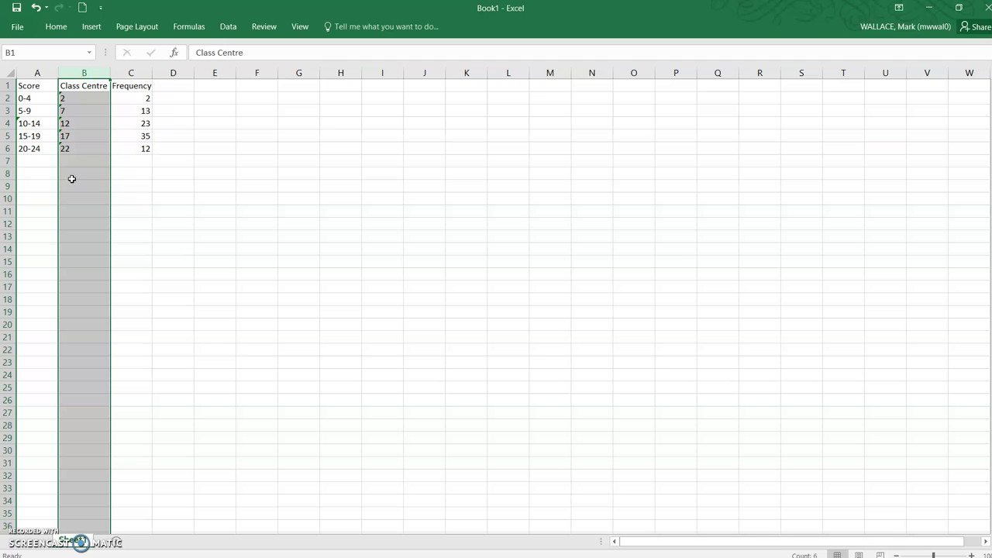
Centre the contents of the Class Centre column horizontally
{"action": "left_click", "coordinate": [55, 26]}
{"action": "left_click", "coordinate": [243, 68]}
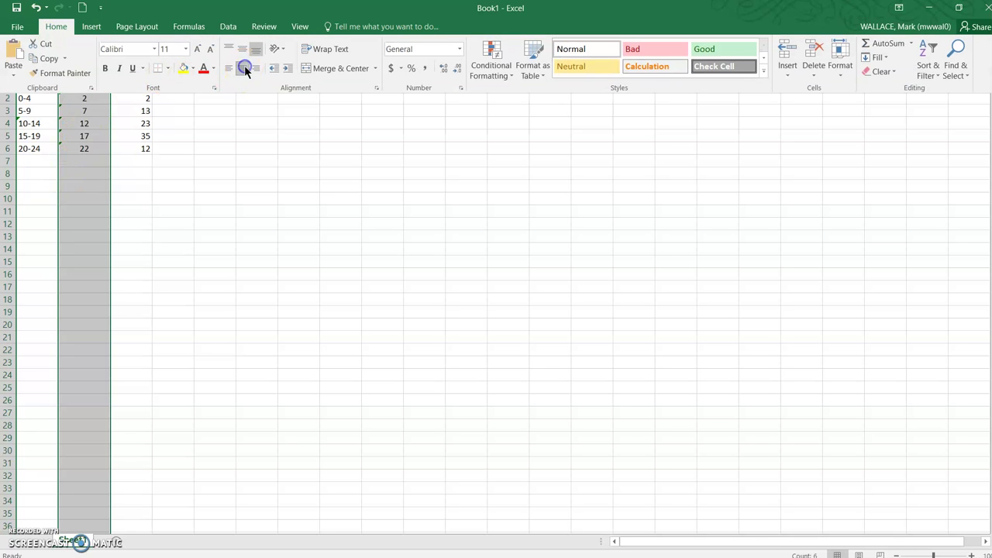
{"action": "left_click", "coordinate": [83, 175]}
{"action": "left_click", "coordinate": [172, 97]}
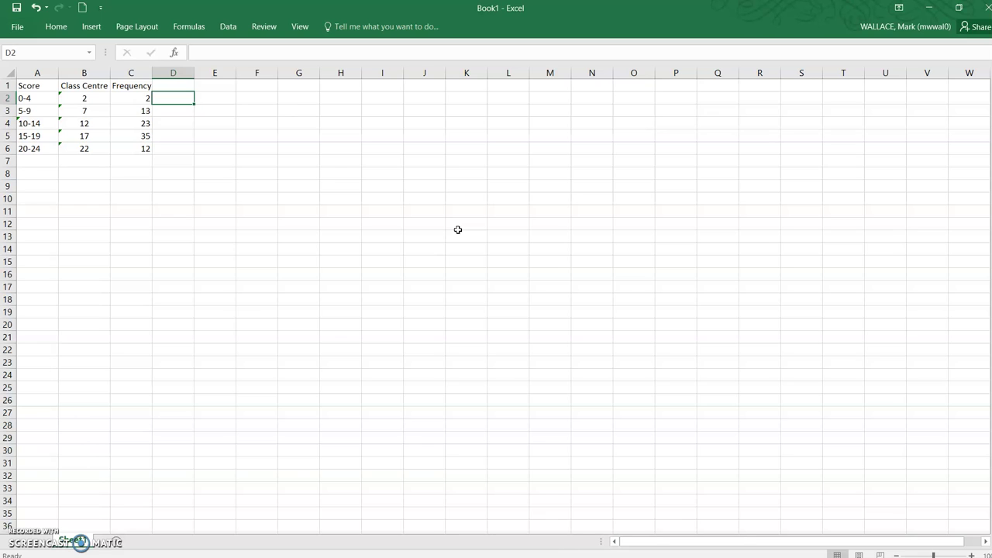
Change the headings in B1 and C1 to "Class Centre (x)" and "Frequency (f)" and fit both column widths to them
{"action": "left_click", "coordinate": [100, 87]}
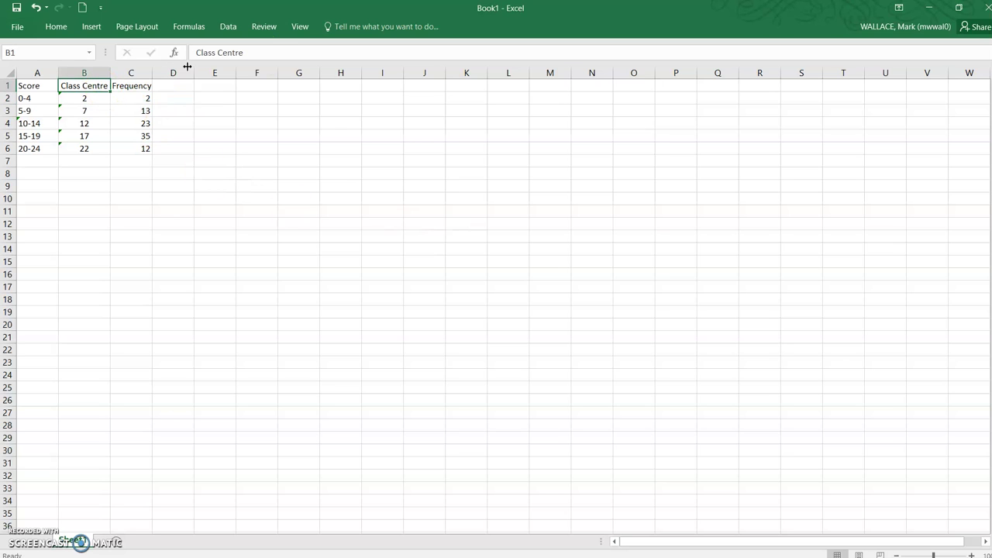
{"action": "left_click", "coordinate": [258, 51]}
{"action": "type", "text": "(x"}
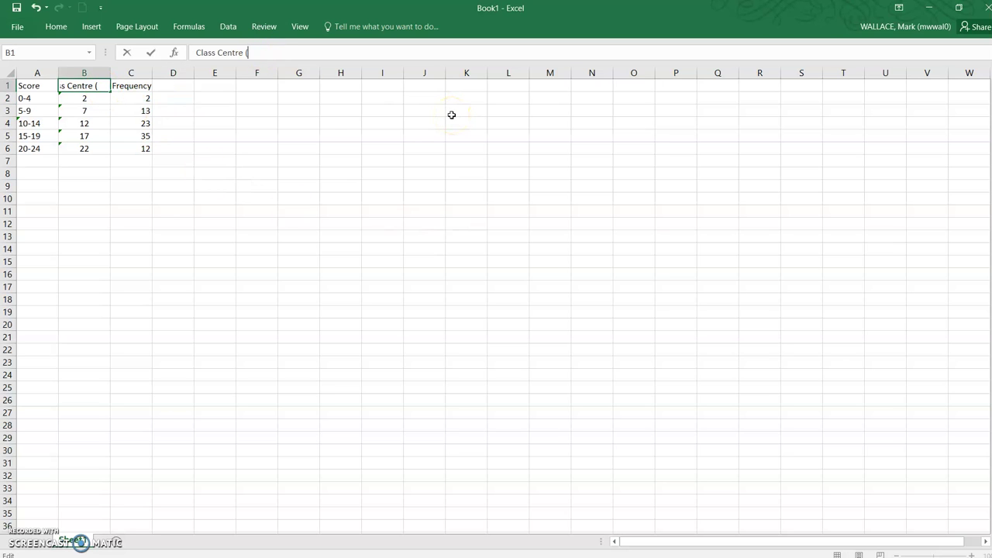
{"action": "left_click", "coordinate": [141, 86]}
{"action": "left_click", "coordinate": [279, 55]}
{"action": "type", "text": "(f"}
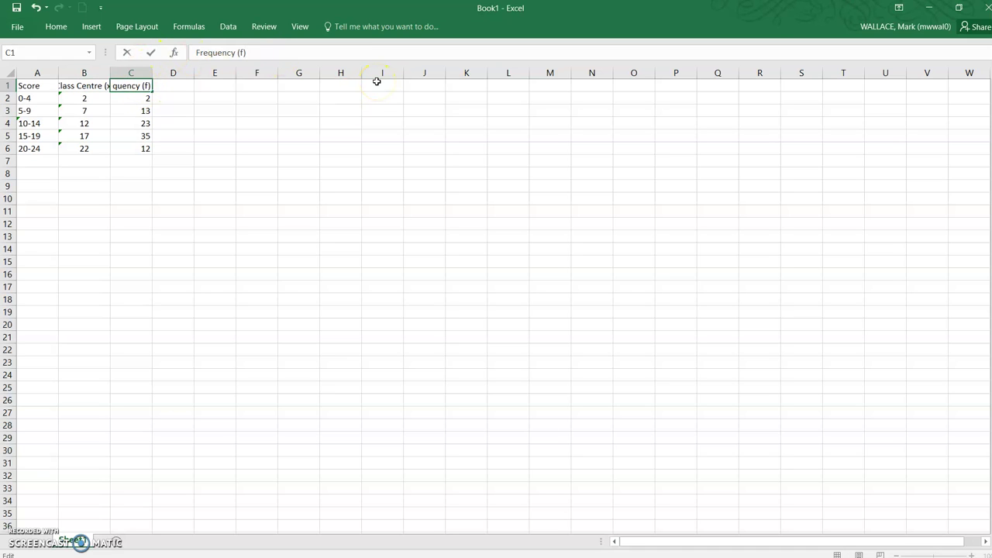
{"action": "key", "text": "Return"}
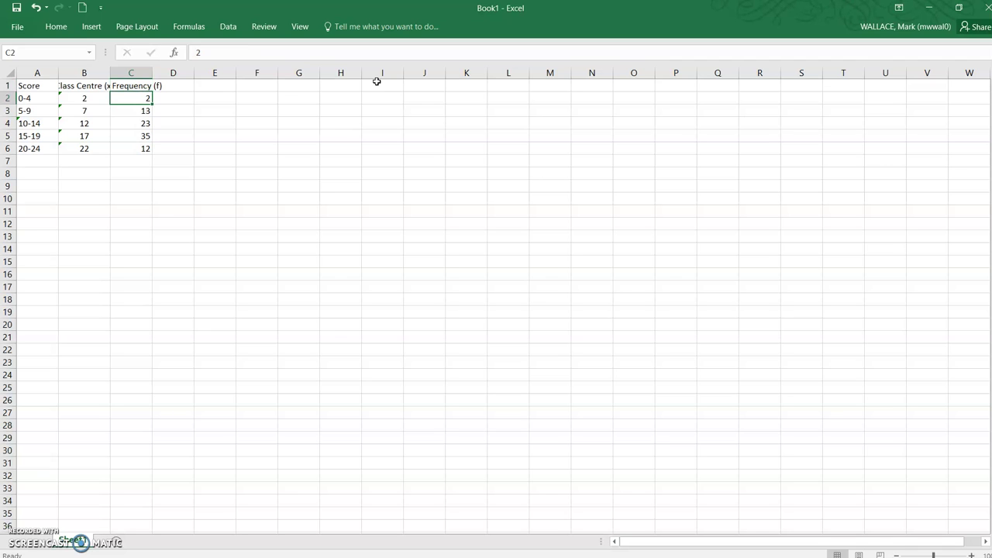
{"action": "double_click", "coordinate": [154, 73]}
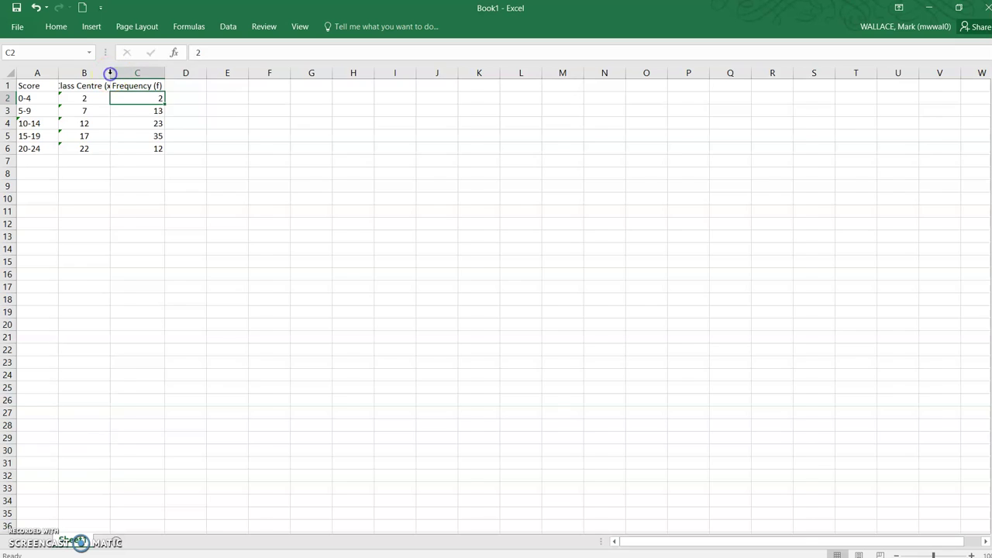
{"action": "double_click", "coordinate": [109, 73]}
Enter the heading "fx" in cell D1, beside the frequency heading
{"action": "left_click", "coordinate": [198, 87]}
{"action": "type", "text": "f"}
{"action": "key", "text": "Return"}
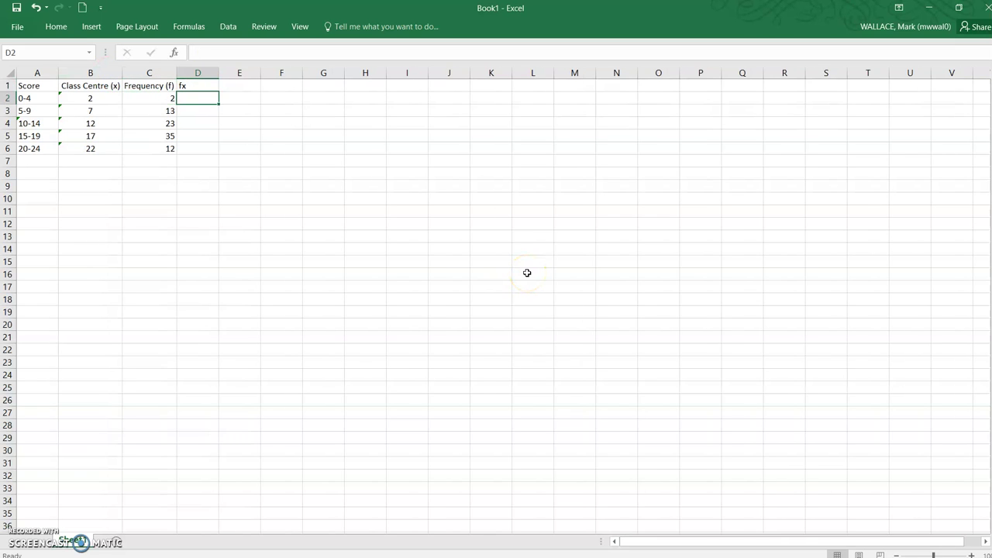
Calculate class centre times frequency in D2 with =B2*C2 and fill the formula through D6
{"action": "type", "text": "="}
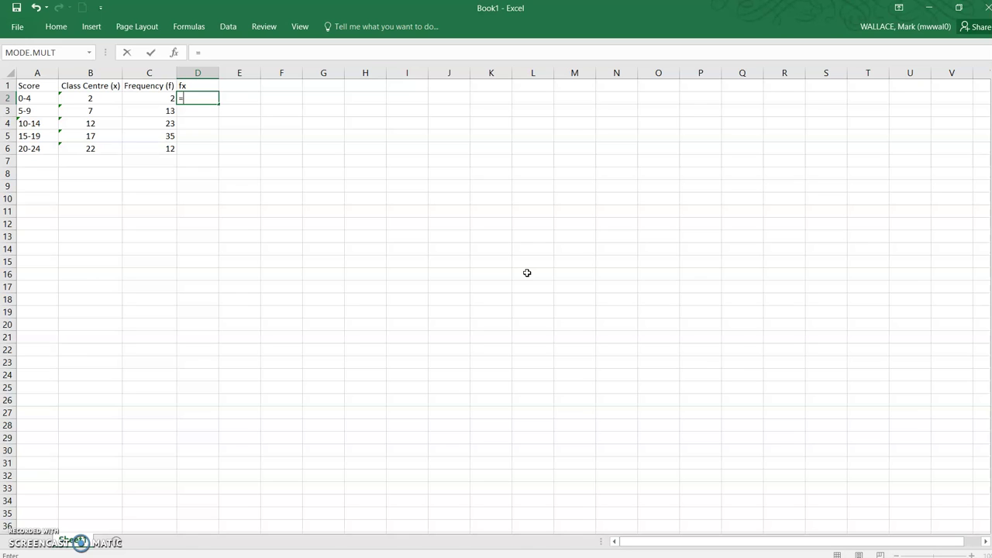
{"action": "left_click", "coordinate": [108, 99]}
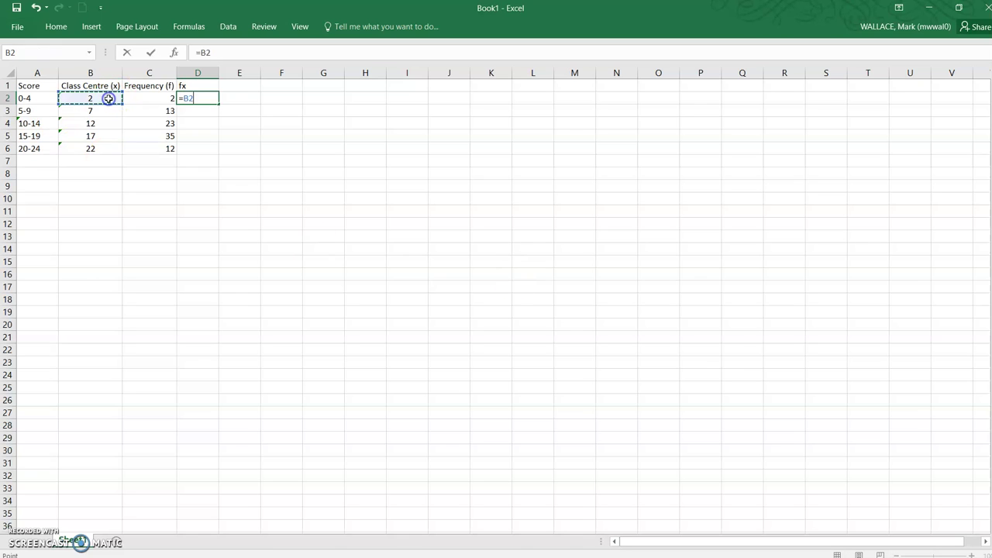
{"action": "type", "text": "*"}
{"action": "left_click", "coordinate": [165, 99]}
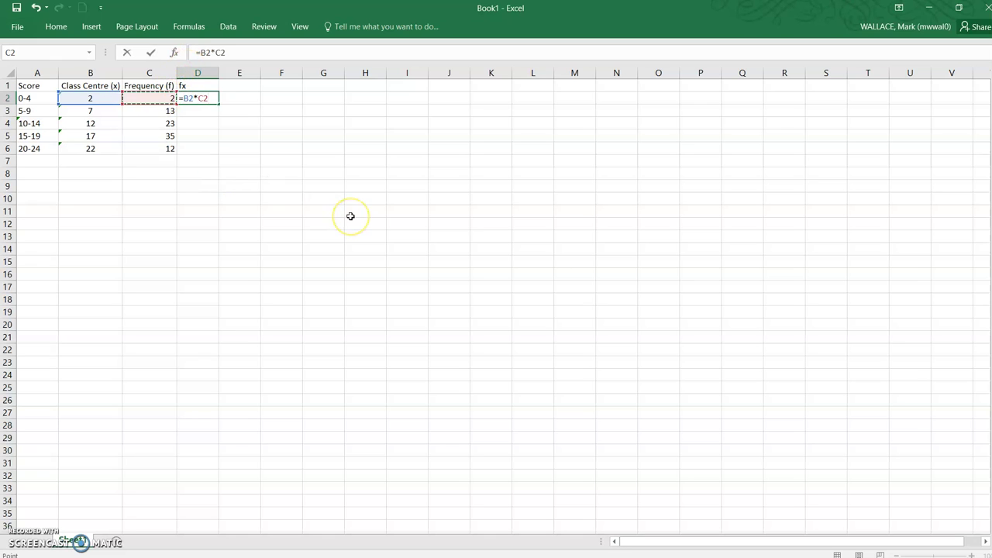
{"action": "key", "text": "Return"}
{"action": "left_click", "coordinate": [209, 97]}
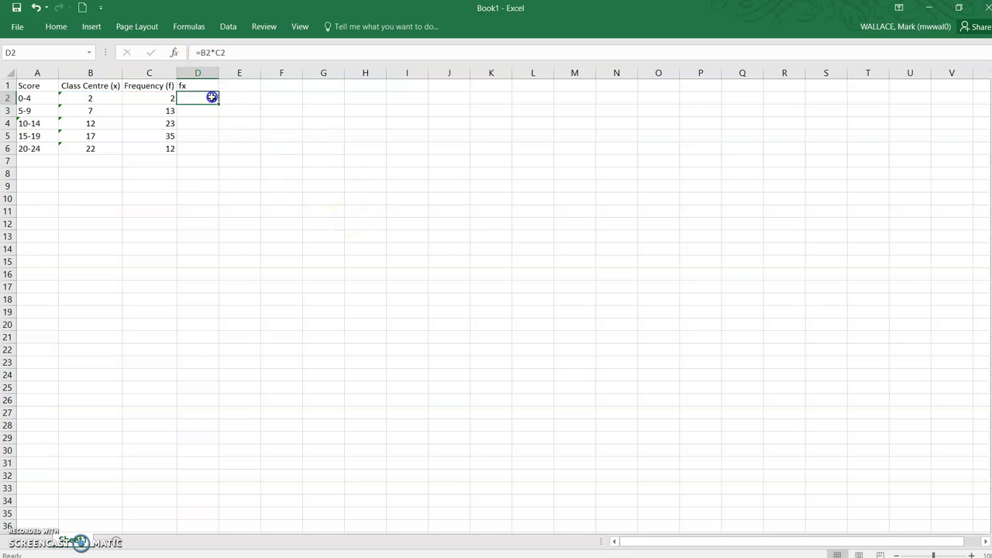
{"action": "left_click_drag", "start_coordinate": [218, 103], "coordinate": [220, 155]}
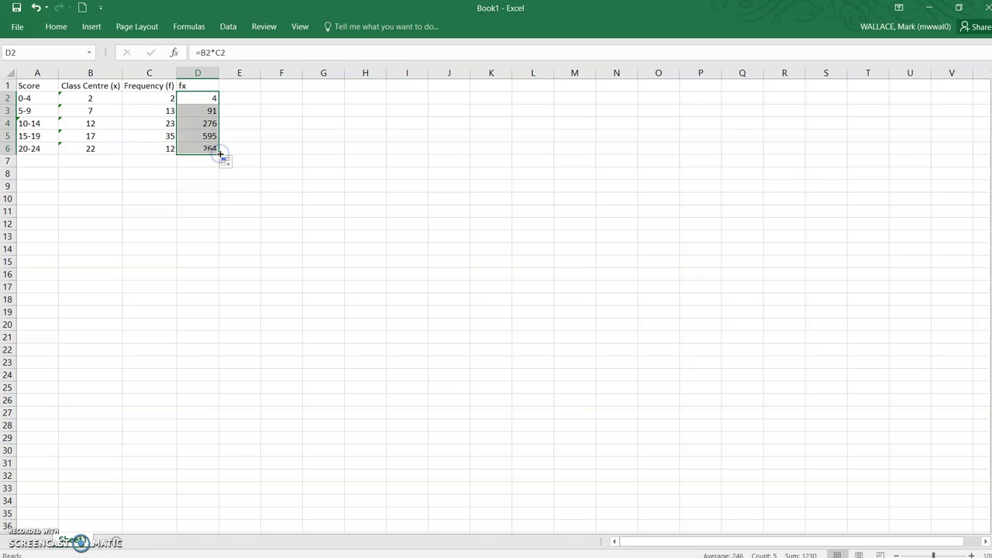
Total the fx values in cell D8 with a SUM formula over D2:D6
{"action": "left_click", "coordinate": [159, 174]}
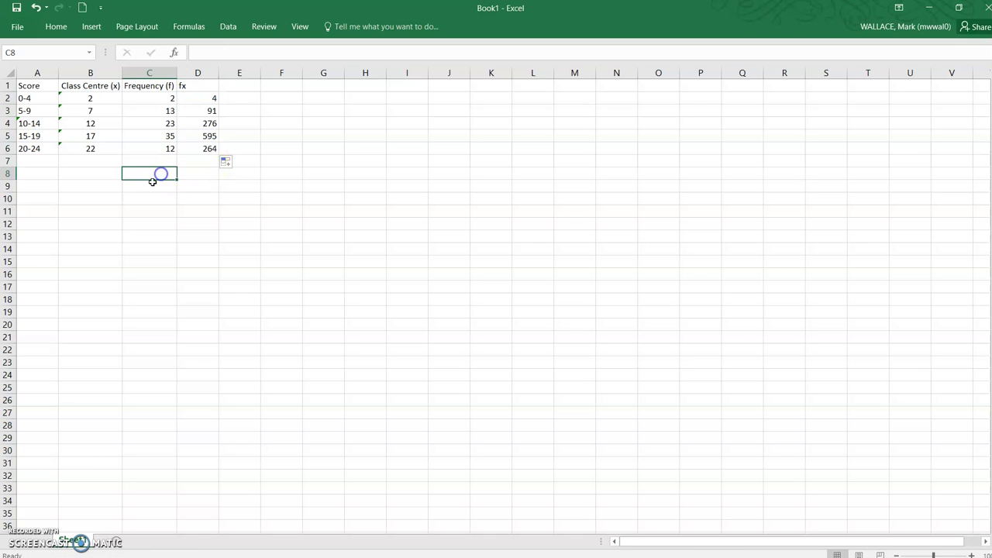
{"action": "left_click", "coordinate": [196, 174]}
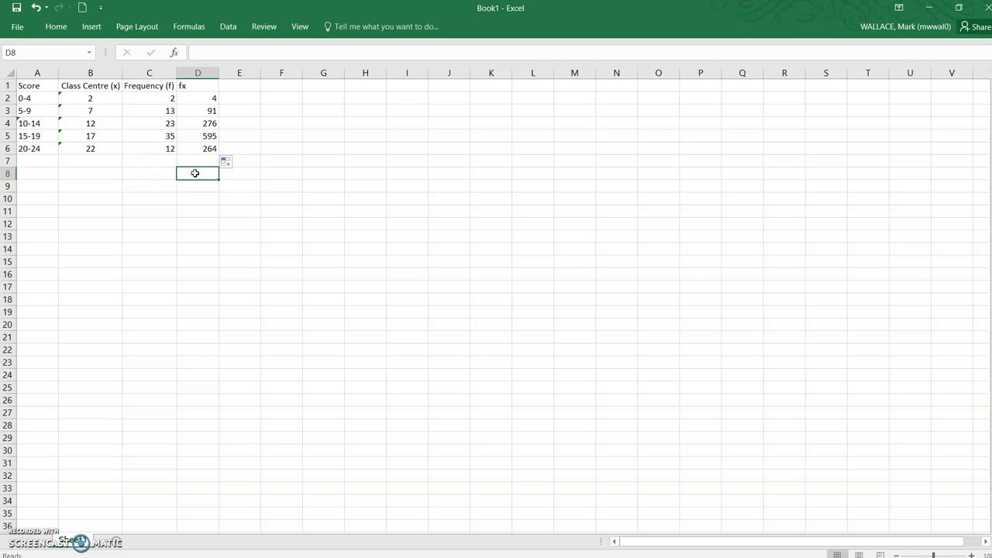
{"action": "type", "text": "=S"}
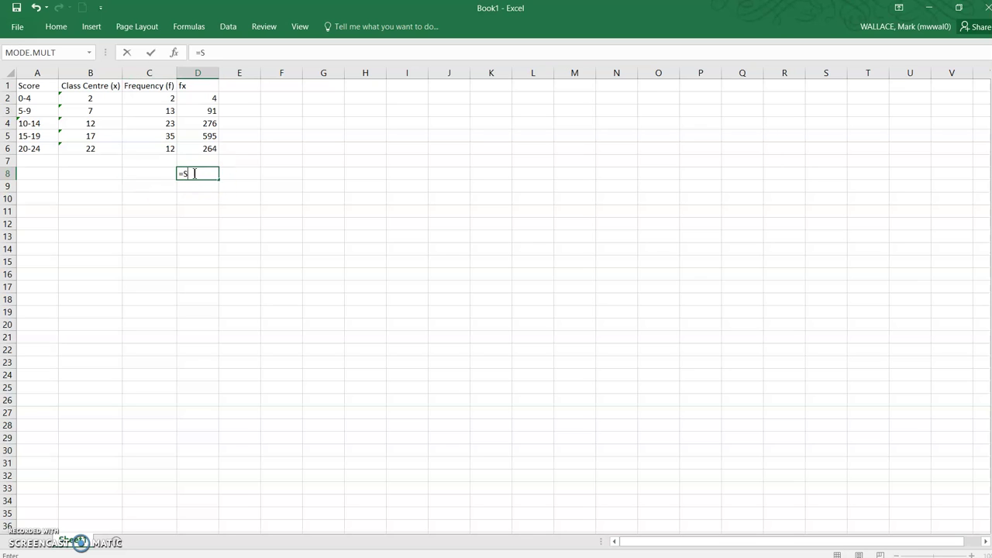
{"action": "type", "text": "UM("}
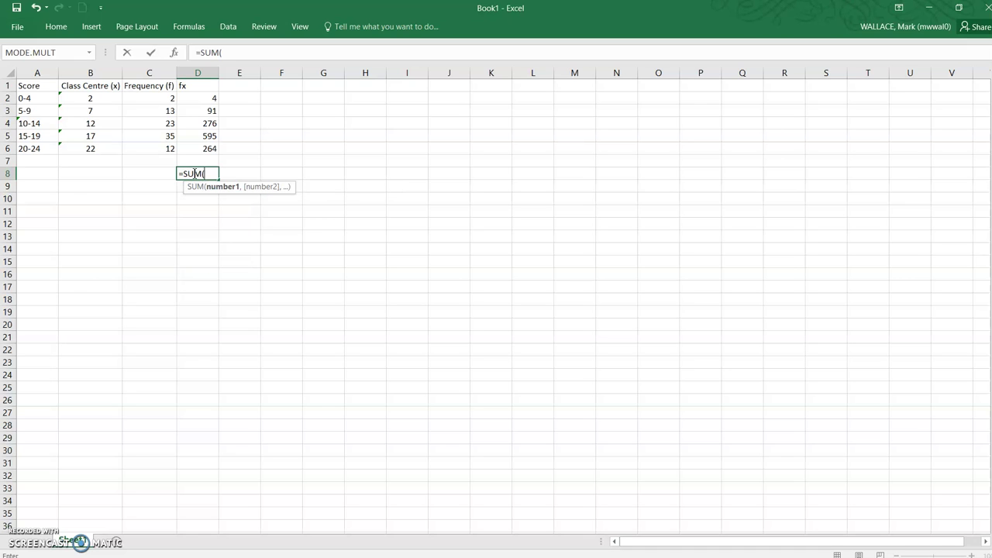
{"action": "left_click_drag", "start_coordinate": [197, 97], "coordinate": [211, 148]}
{"action": "type", "text": ")"}
{"action": "key", "text": "Return"}
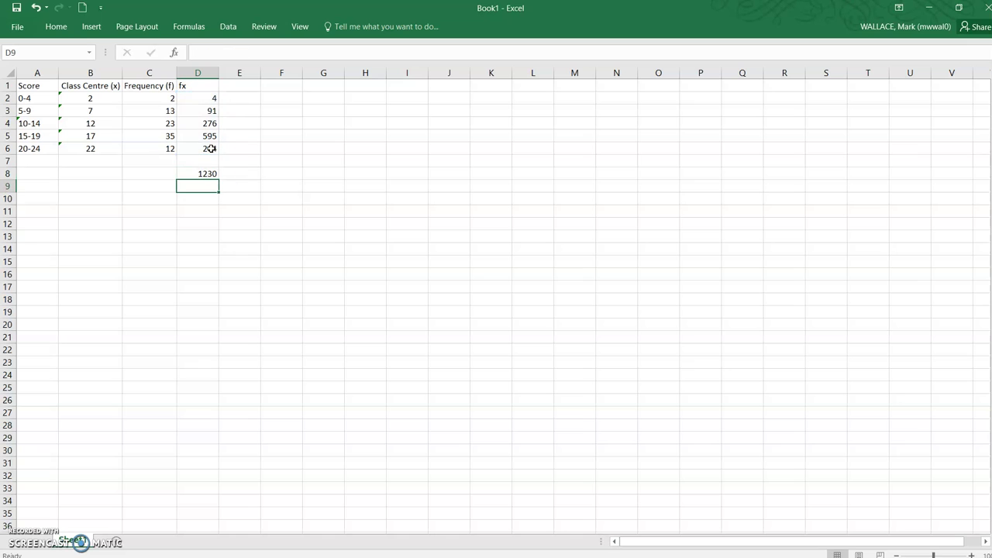
Total the frequencies in cell C8 with the formula =SUM(C2:C6)
{"action": "left_click", "coordinate": [146, 170]}
{"action": "type", "text": "="}
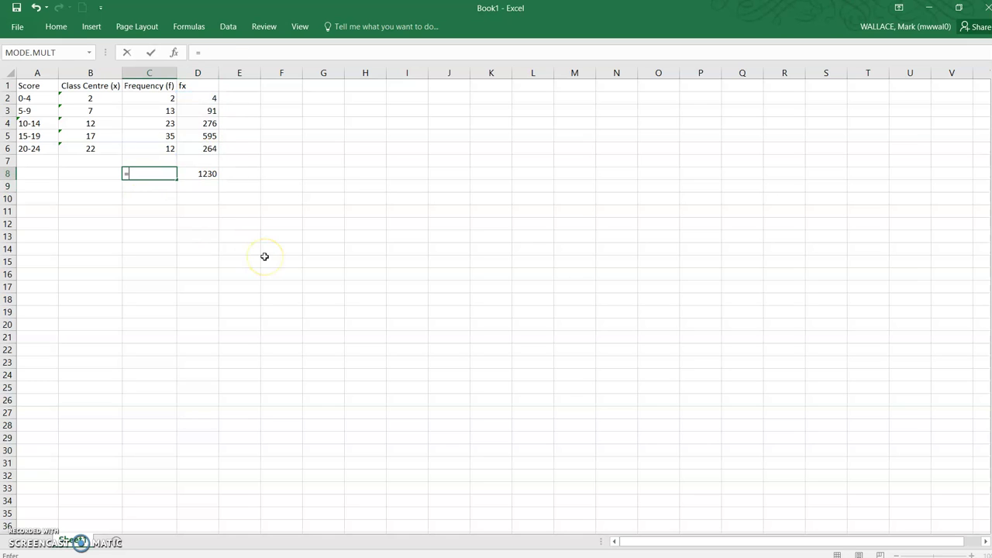
{"action": "type", "text": "SUM("}
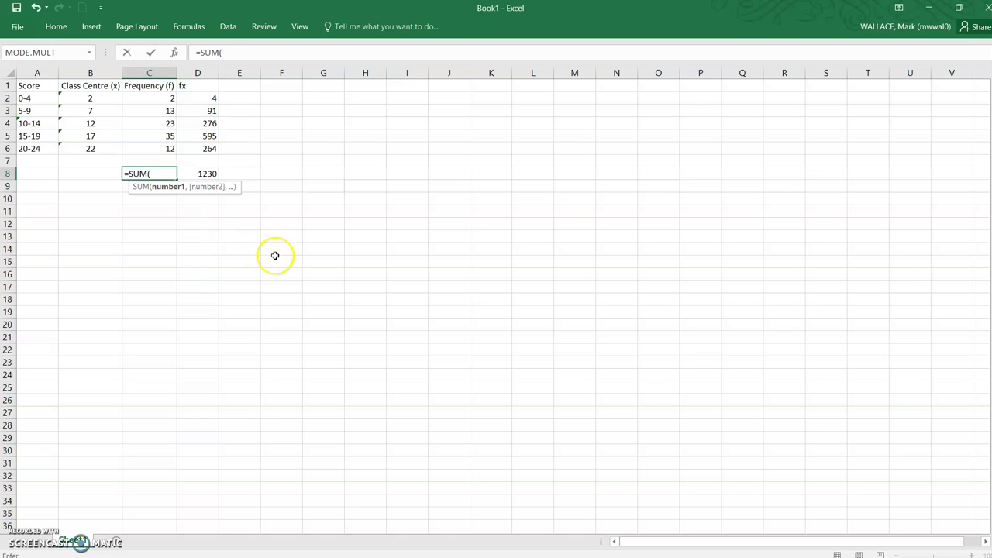
{"action": "left_click_drag", "start_coordinate": [174, 95], "coordinate": [168, 148]}
{"action": "type", "text": ")"}
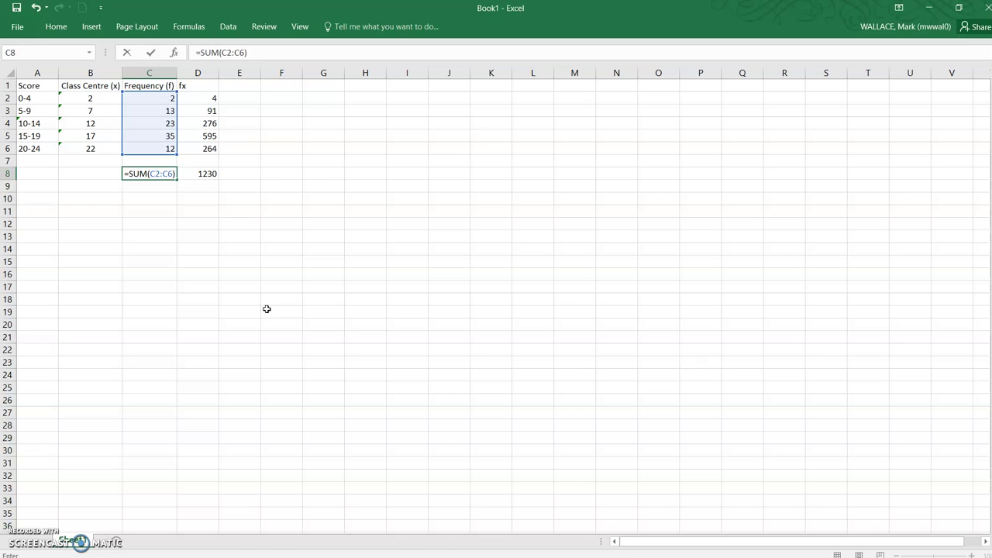
{"action": "key", "text": "Return"}
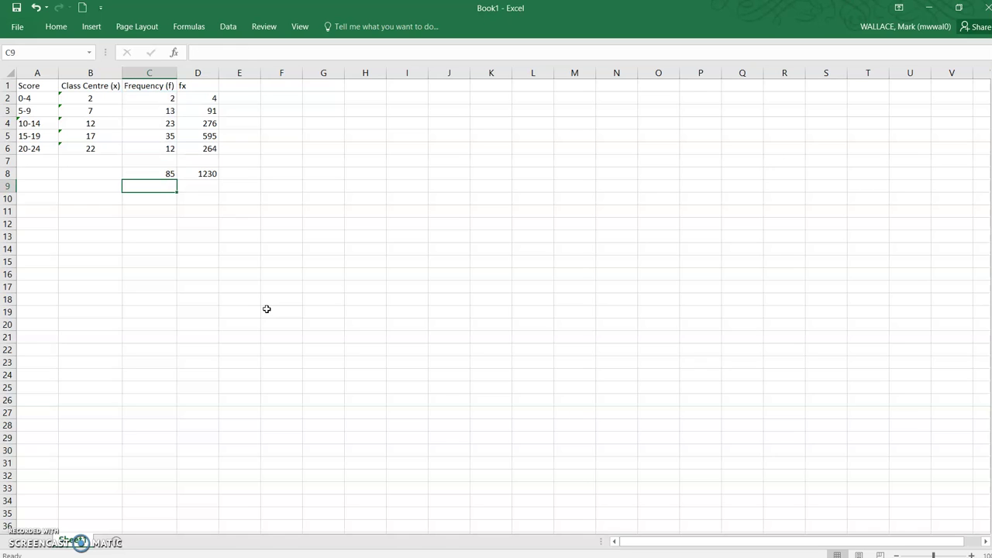
Enter the label "Mean =" in cell C10, below the totals
{"action": "key", "text": "Down"}
{"action": "type", "text": "A"}
{"action": "type", "text": "Mean"}
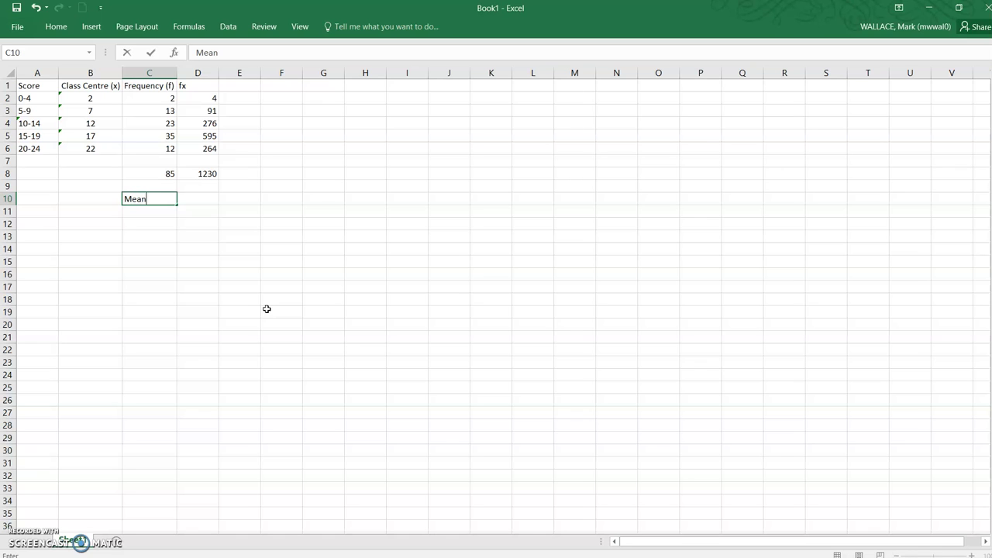
{"action": "type", "text": " ="}
{"action": "key", "text": "Tab"}
Calculate the mean in cell D10 by dividing the fx total by the frequency total with =D8/C8
{"action": "type", "text": "="}
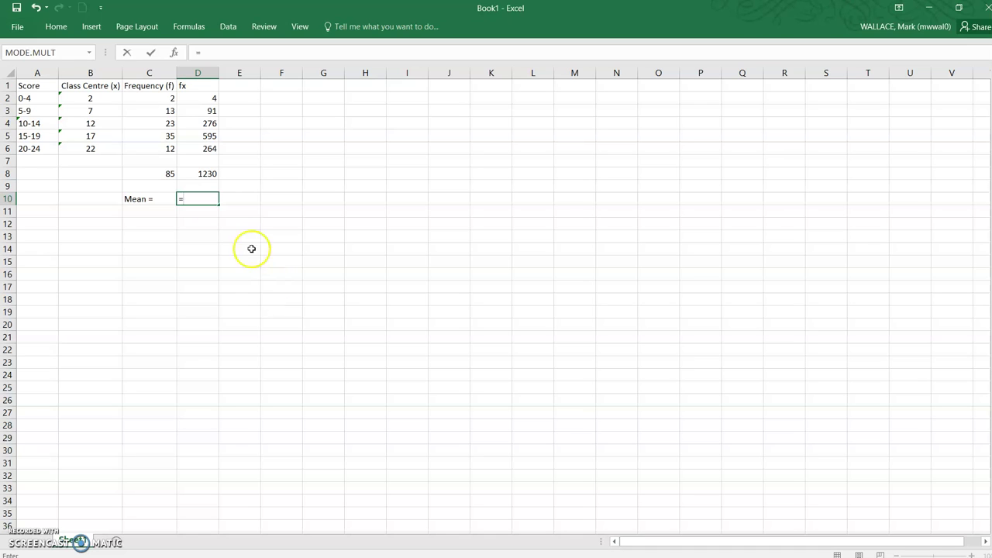
{"action": "left_click", "coordinate": [199, 173]}
{"action": "type", "text": "/"}
{"action": "left_click", "coordinate": [154, 173]}
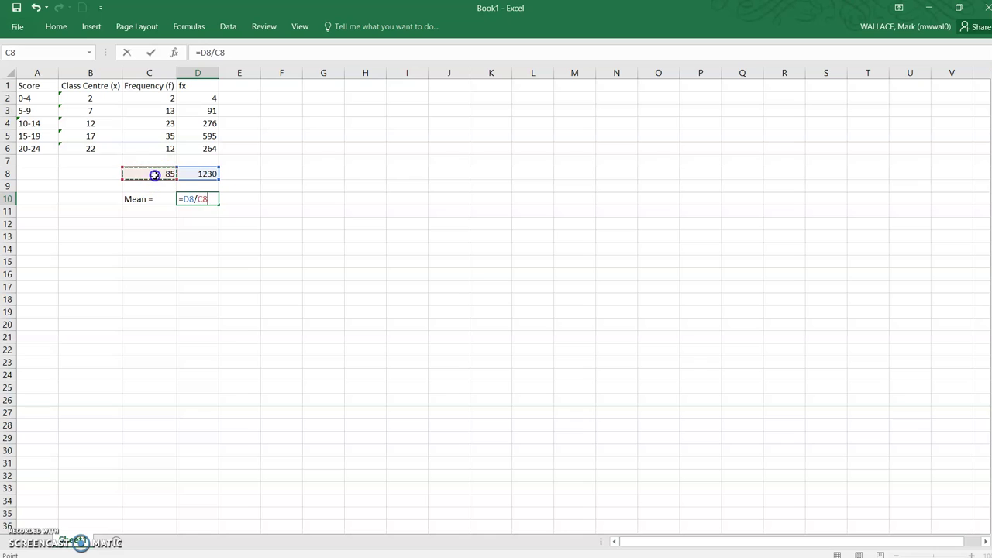
{"action": "key", "text": "Return"}
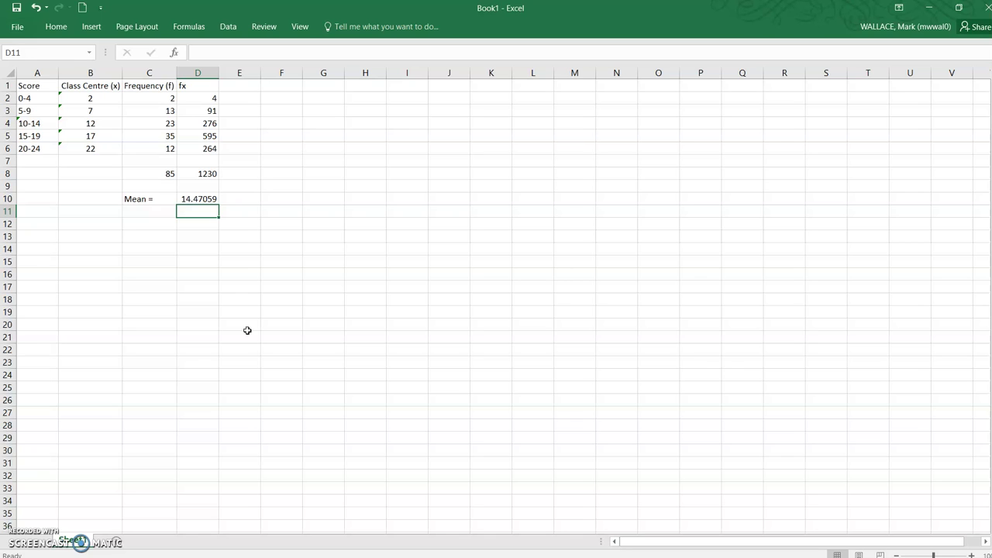
Enter the label "Median =" in cell C11 and check the frequency total's formula in C8
{"action": "left_click", "coordinate": [136, 215]}
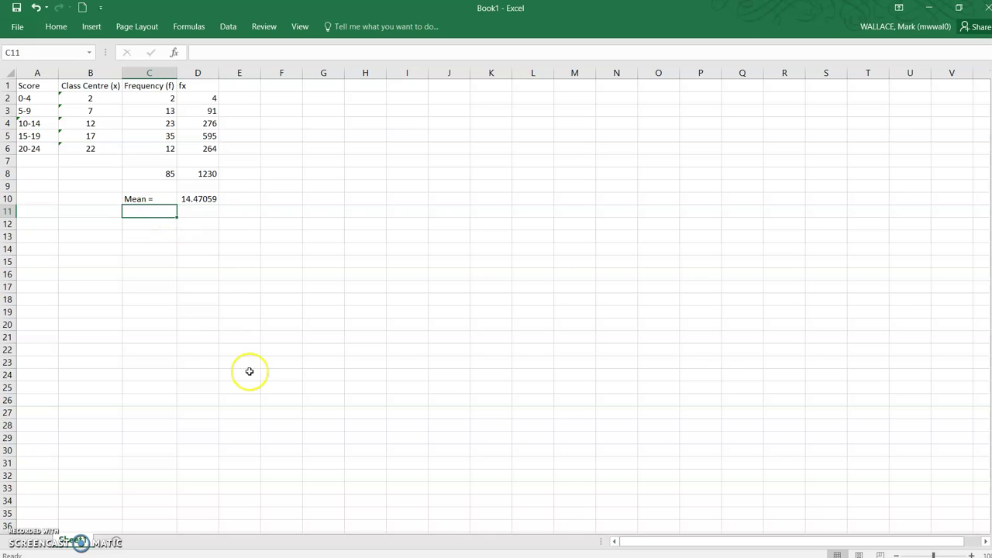
{"action": "type", "text": "Medi"}
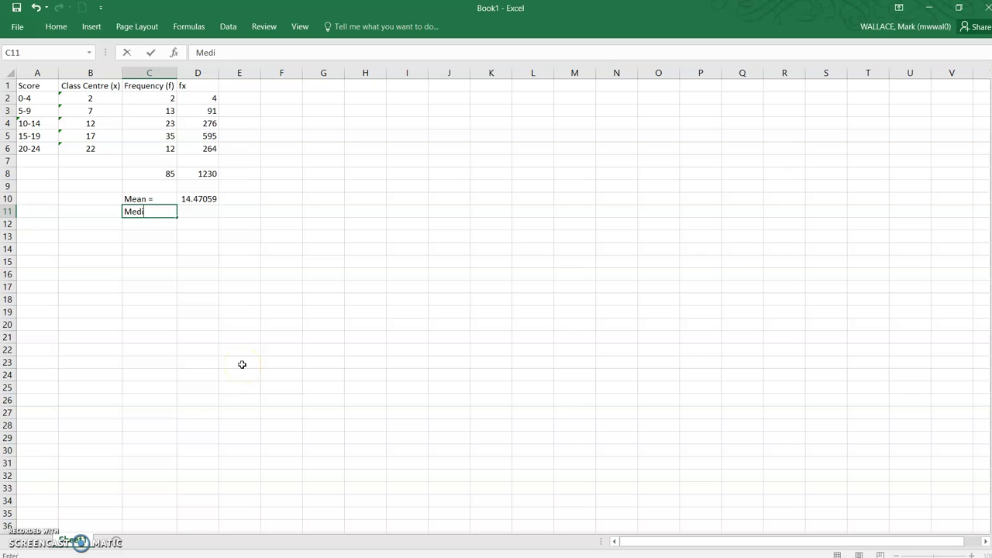
{"action": "type", "text": "an ="}
{"action": "left_click", "coordinate": [164, 173]}
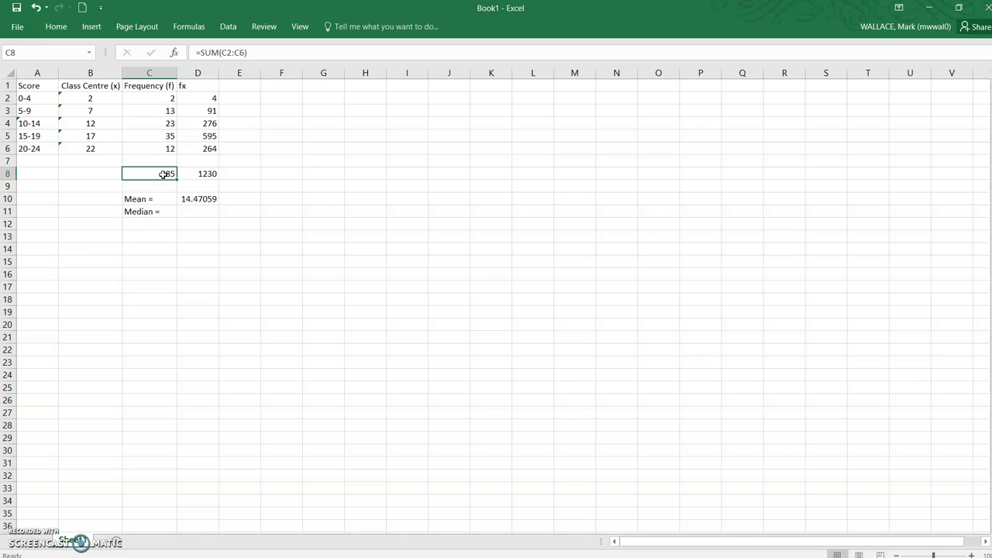
{"action": "double_click", "coordinate": [162, 173]}
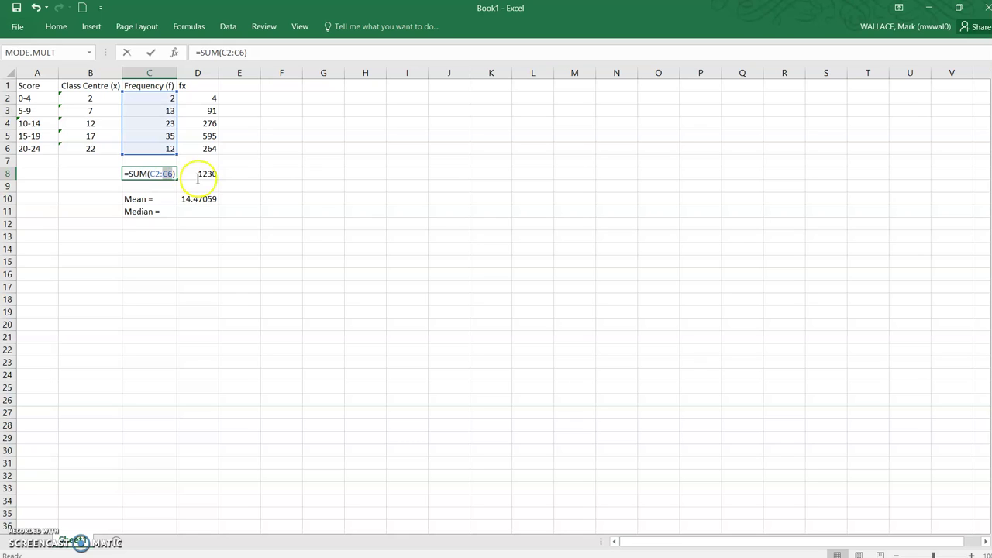
{"action": "key", "text": "Return"}
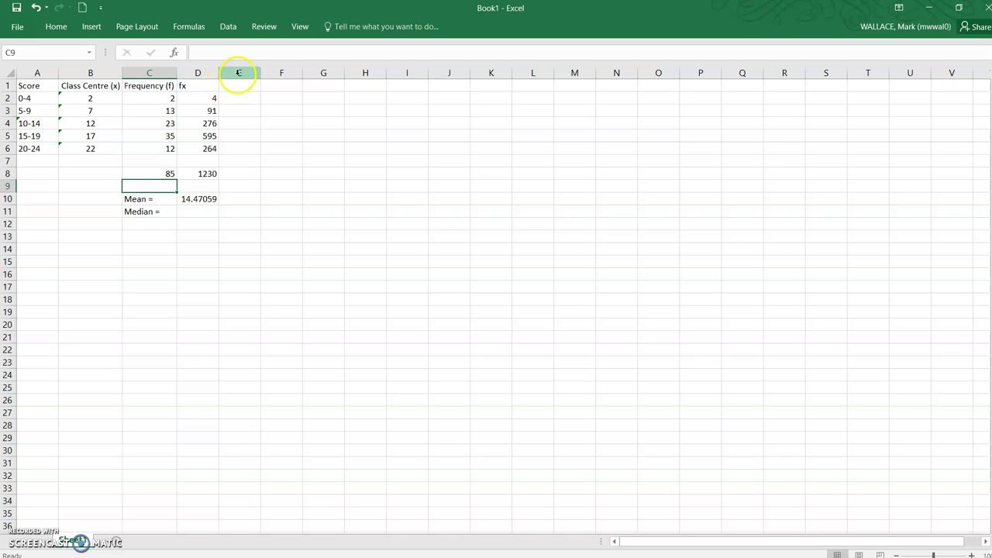
Add the column heading "Cumul f" in cell E1, beside the fx heading
{"action": "left_click", "coordinate": [238, 88]}
{"action": "type", "text": "Cul"}
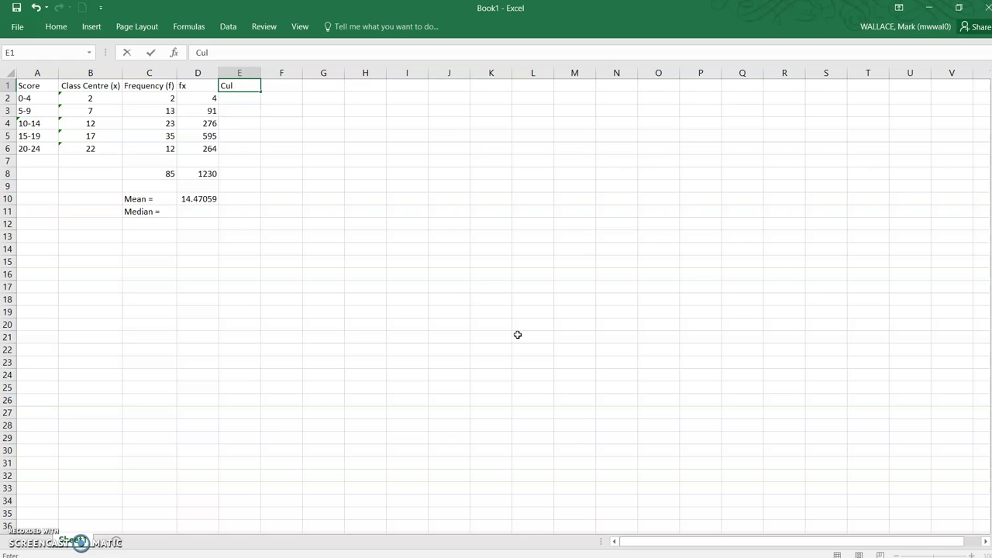
{"action": "type", "text": "mul f"}
{"action": "key", "text": "Return"}
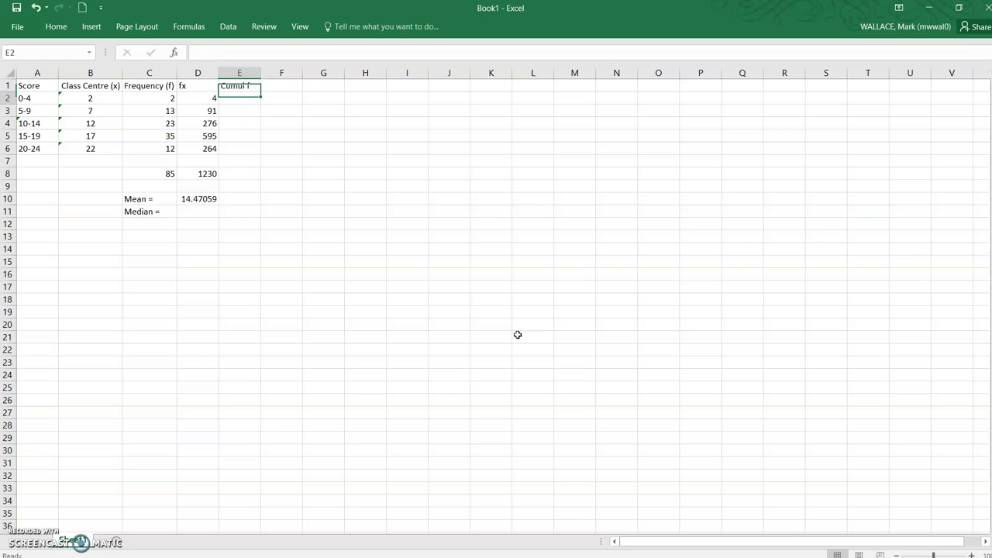
Enter =C2 in cell E2 as the first cumulative frequency
{"action": "type", "text": "="}
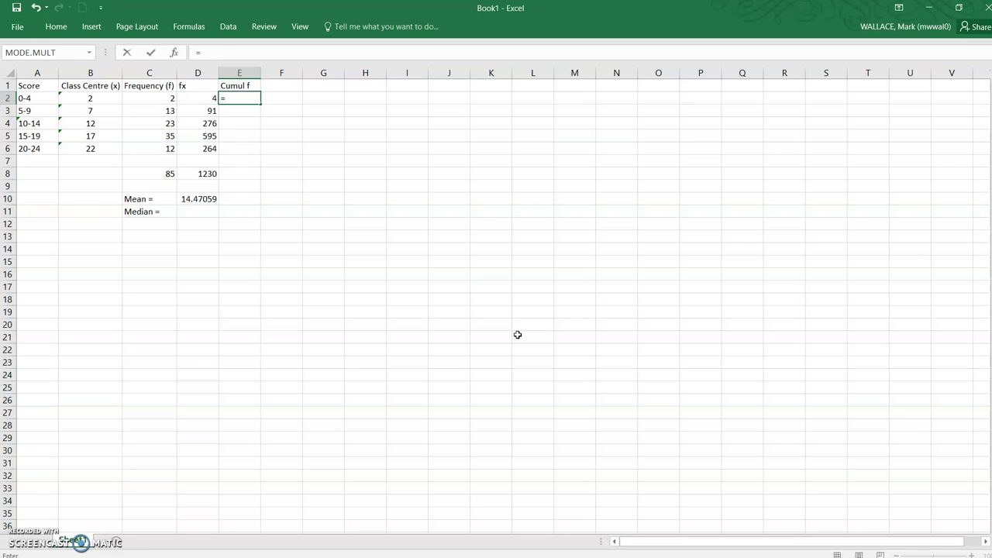
{"action": "left_click", "coordinate": [164, 97]}
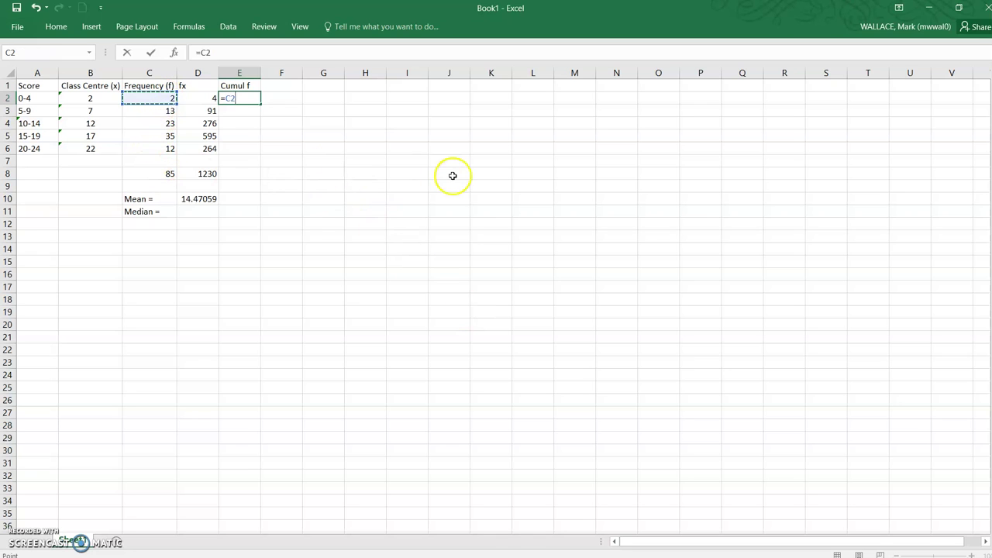
{"action": "key", "text": "Return"}
Try the cumulative frequency formula =C2+C3 in cell E3 and fill it down to E6
{"action": "type", "text": "="}
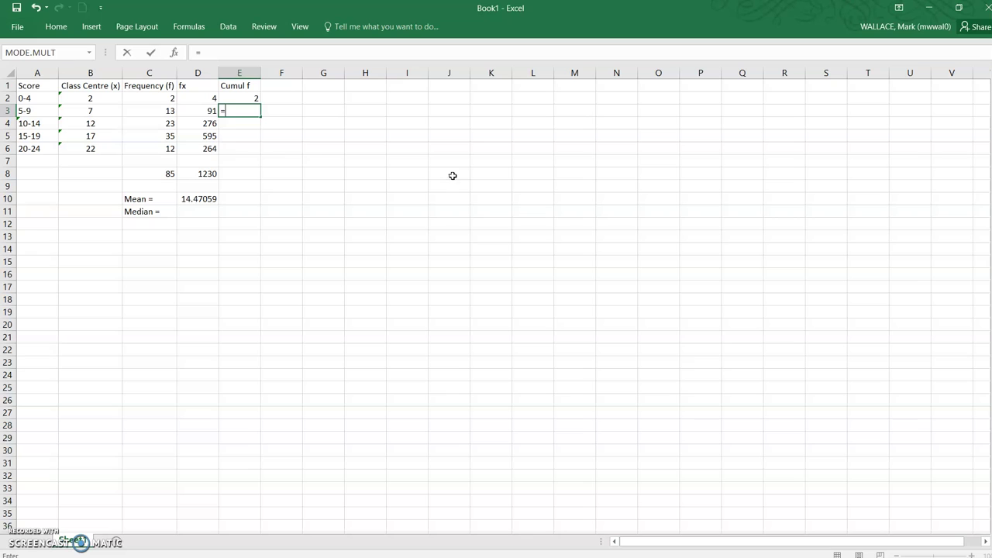
{"action": "left_click", "coordinate": [165, 98]}
{"action": "type", "text": "+"}
{"action": "left_click", "coordinate": [161, 111]}
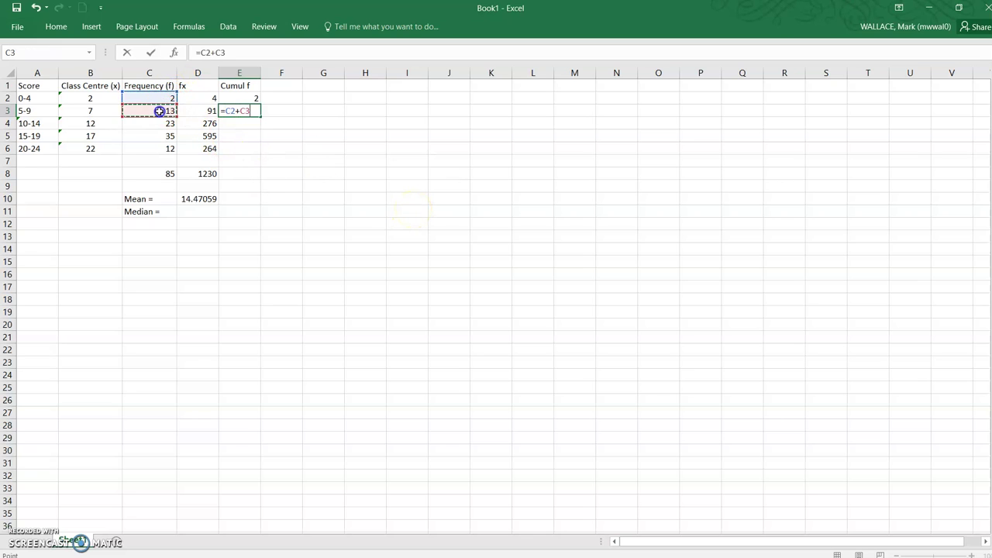
{"action": "key", "text": "Return"}
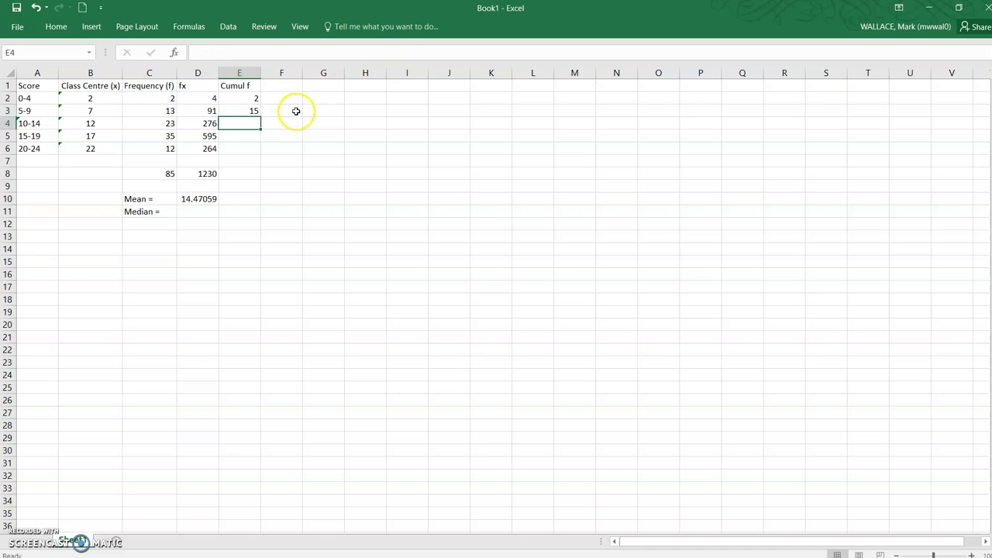
{"action": "left_click", "coordinate": [243, 113]}
{"action": "left_click_drag", "start_coordinate": [257, 120], "coordinate": [257, 153]}
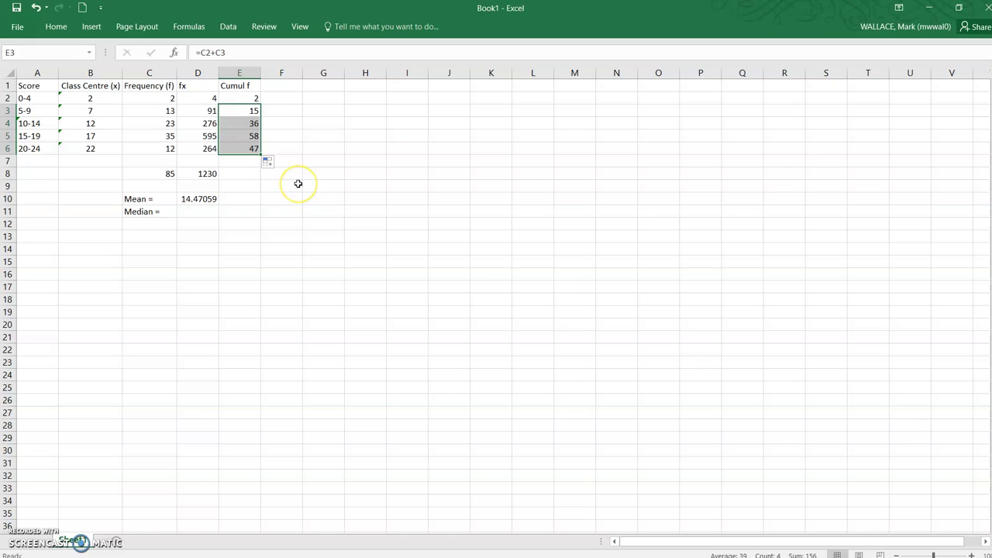
Review the formulas in E6 and E3 and correct E3 to =E2+C3 so it adds onto the previous cumulative frequency
{"action": "left_click", "coordinate": [241, 147]}
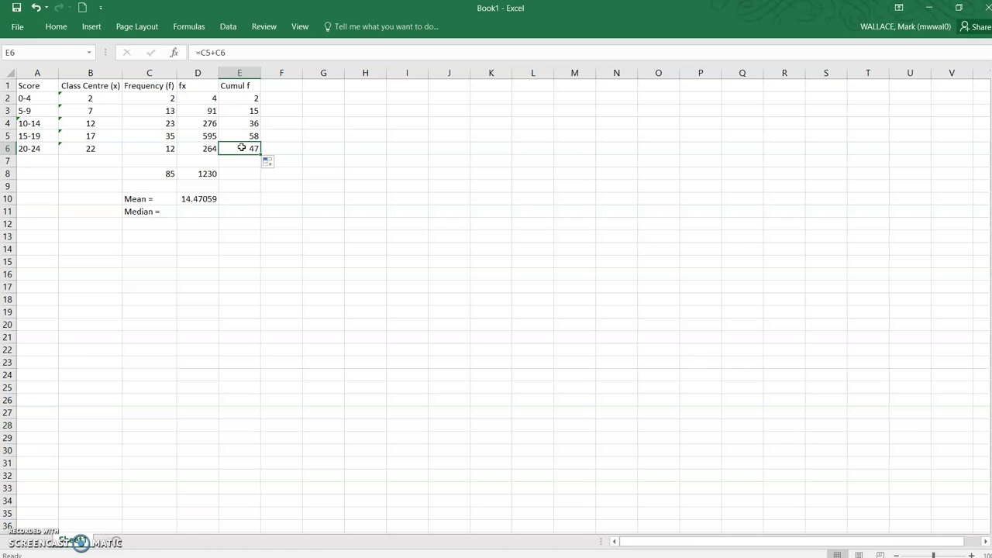
{"action": "left_click", "coordinate": [248, 111]}
{"action": "left_click", "coordinate": [226, 65]}
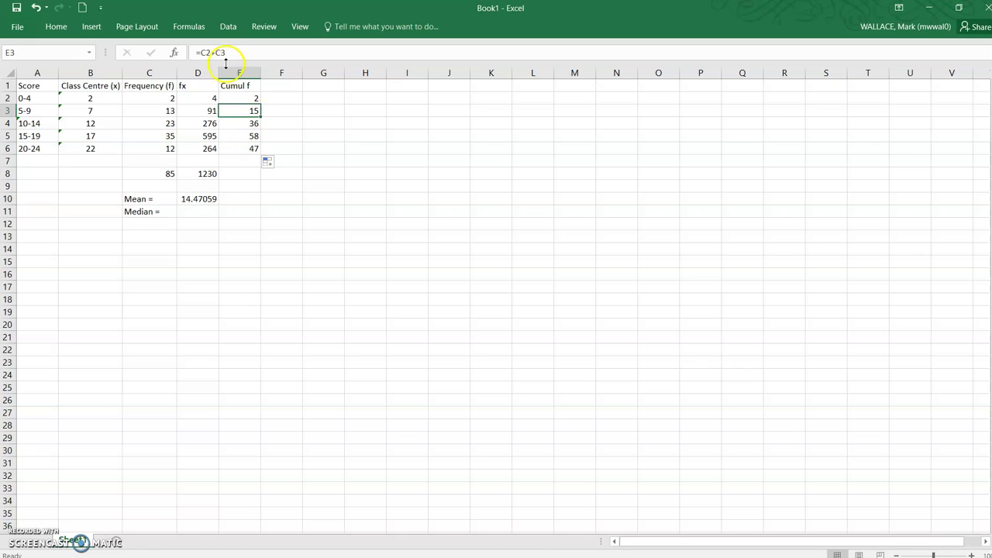
{"action": "double_click", "coordinate": [247, 111]}
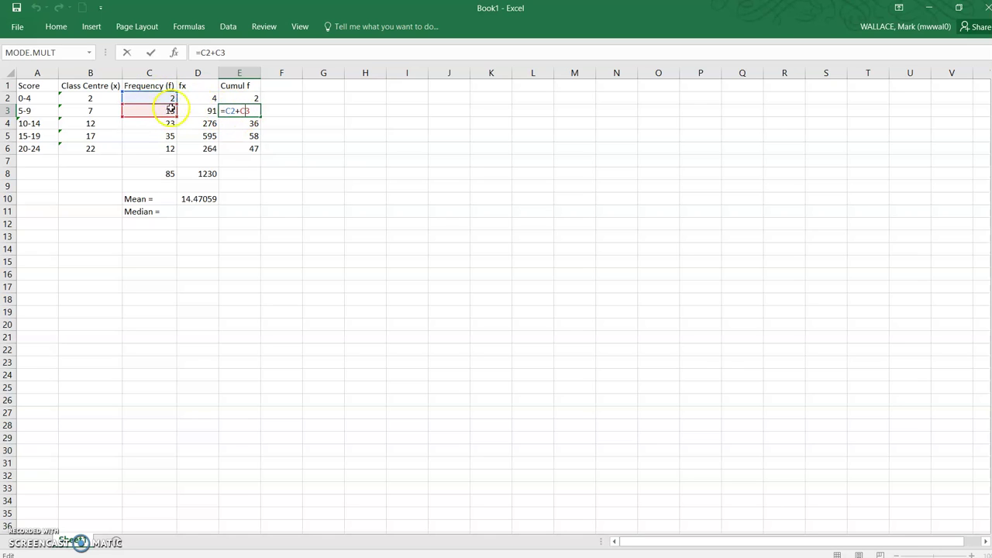
{"action": "left_click_drag", "start_coordinate": [170, 97], "coordinate": [235, 98]}
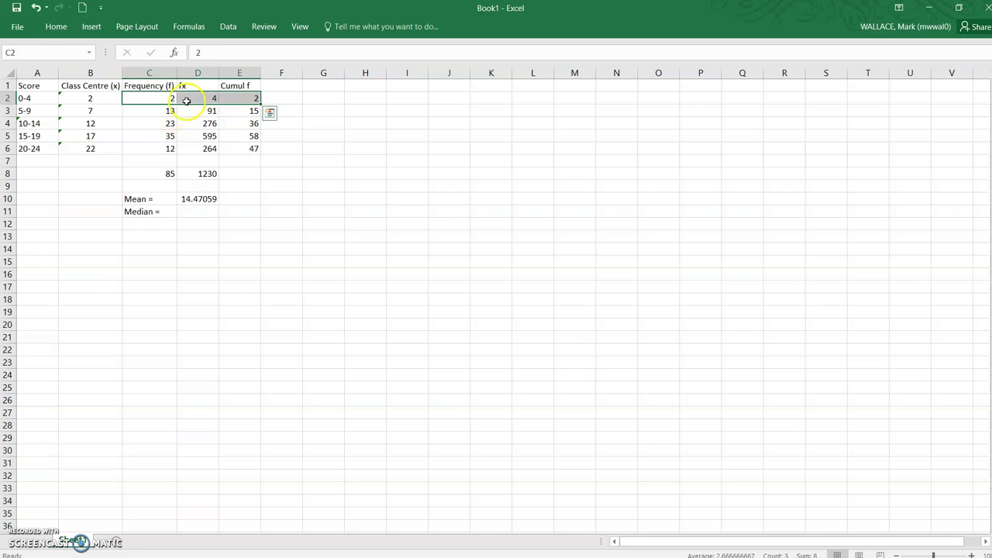
{"action": "double_click", "coordinate": [252, 111]}
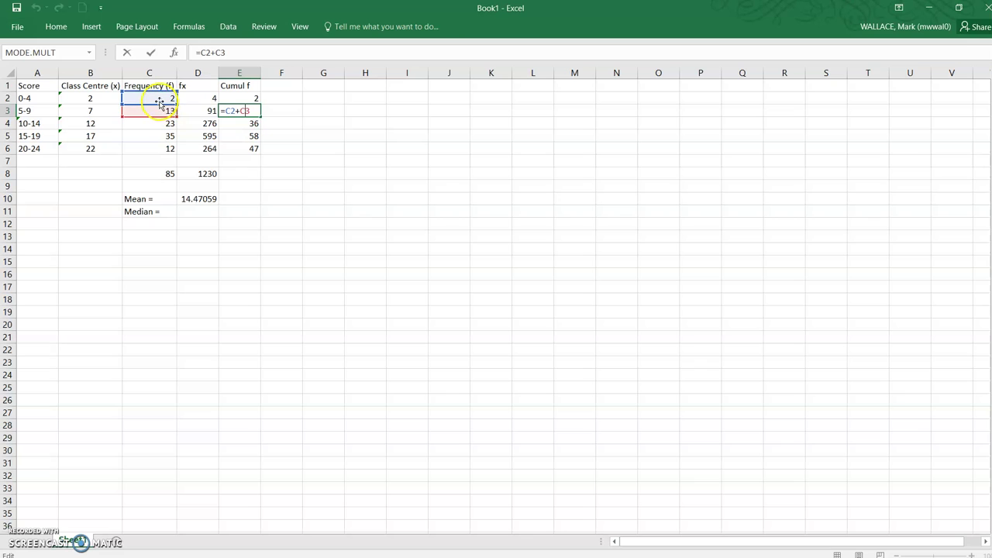
{"action": "left_click_drag", "start_coordinate": [173, 98], "coordinate": [243, 97]}
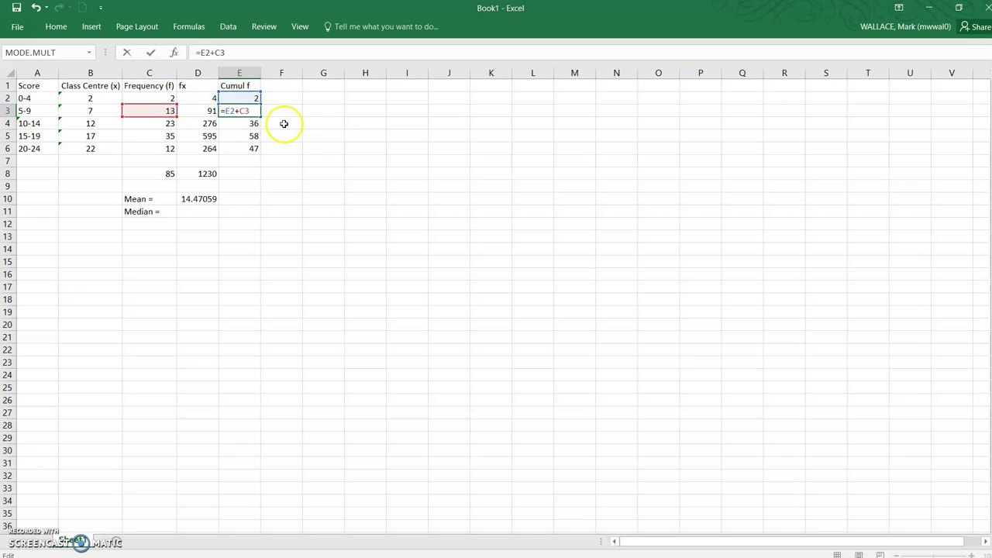
{"action": "key", "text": "Return"}
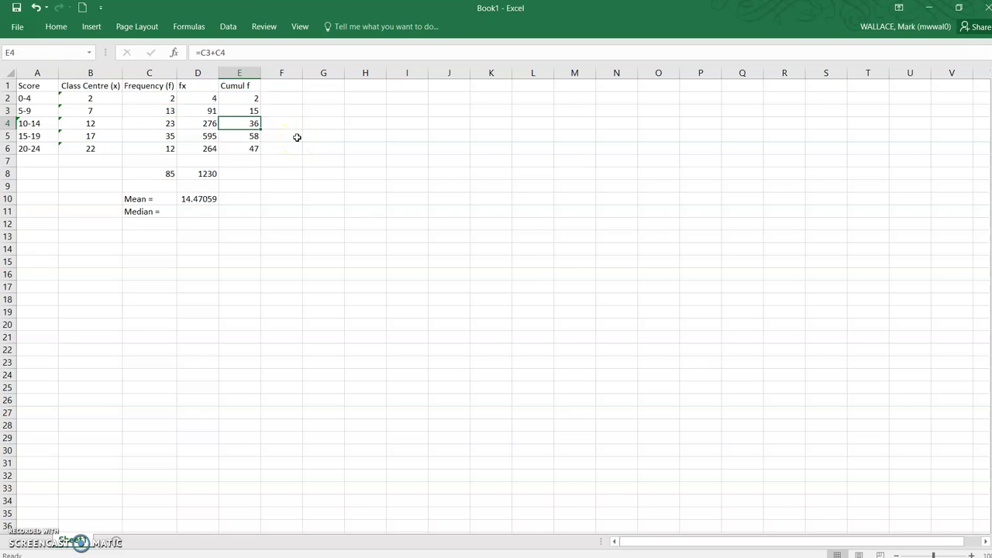
Fill the cumulative frequency formula from E3 down to E6 and check the formula in E6
{"action": "left_click", "coordinate": [249, 111]}
{"action": "left_click_drag", "start_coordinate": [260, 115], "coordinate": [262, 156]}
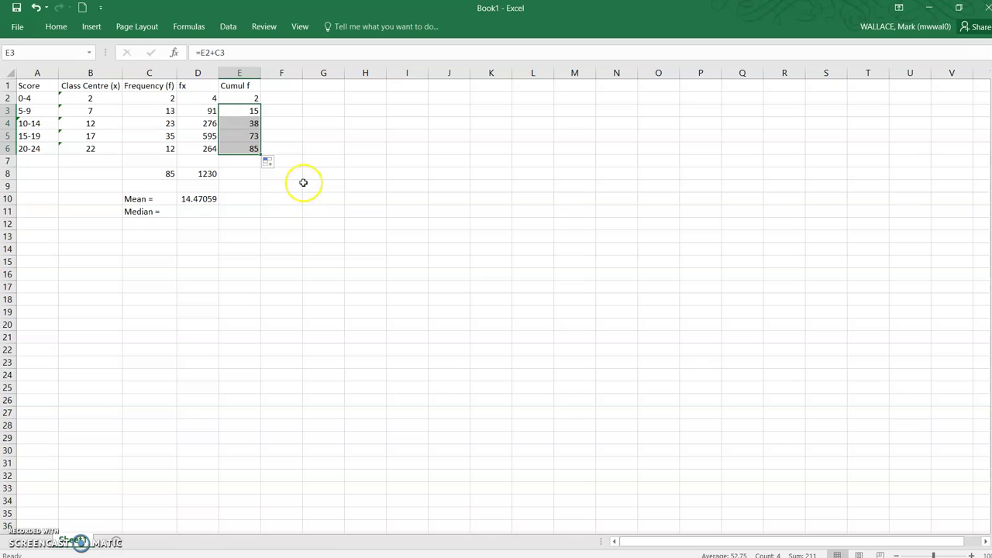
{"action": "left_click", "coordinate": [237, 148]}
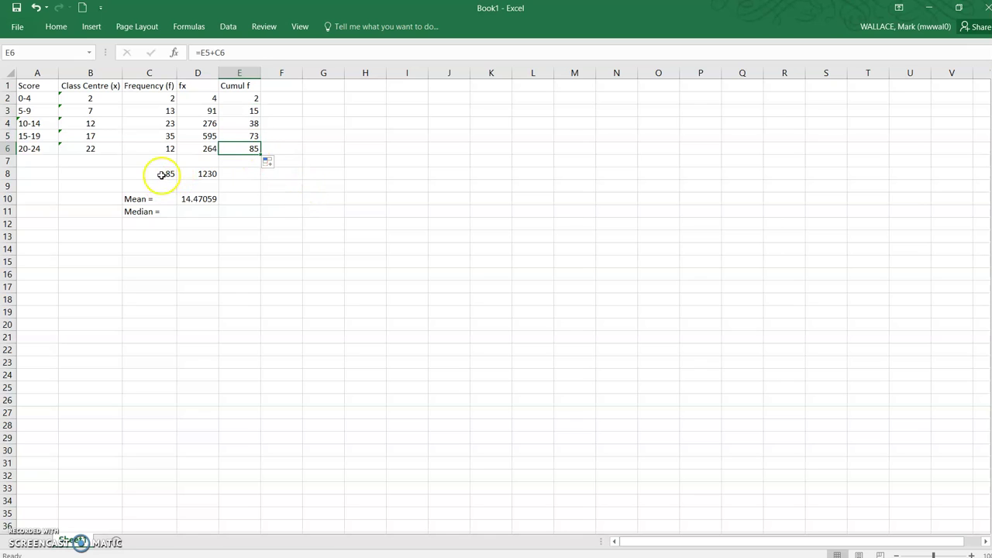
Compare the total frequency with the cumulative column to find the median class, and enter its class centre, 17, in D11
{"action": "left_click", "coordinate": [161, 176]}
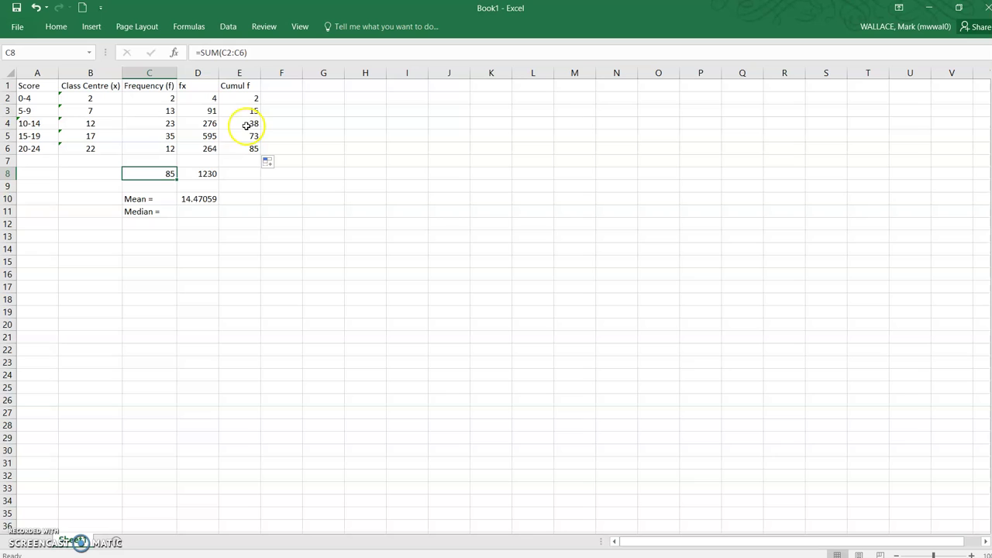
{"action": "left_click", "coordinate": [8, 124]}
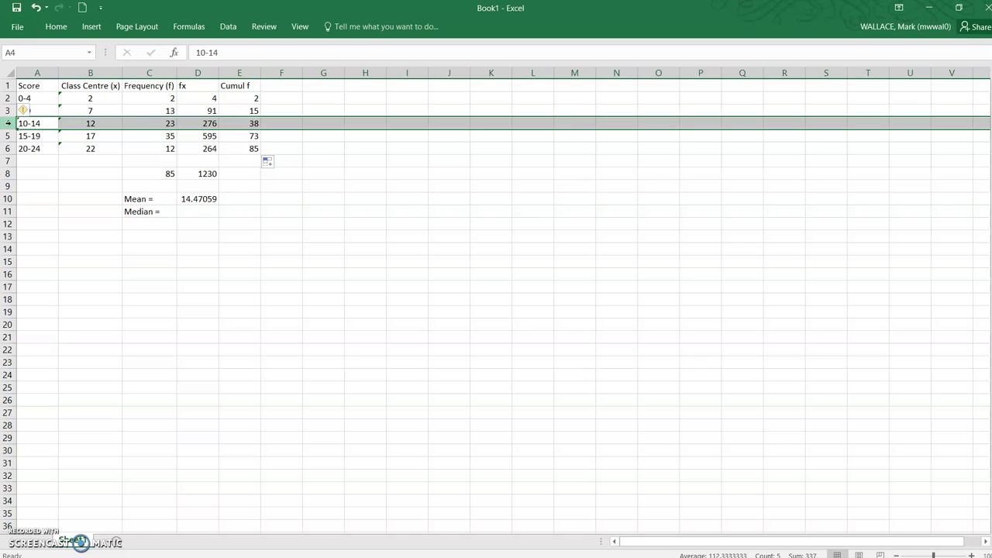
{"action": "left_click", "coordinate": [7, 135]}
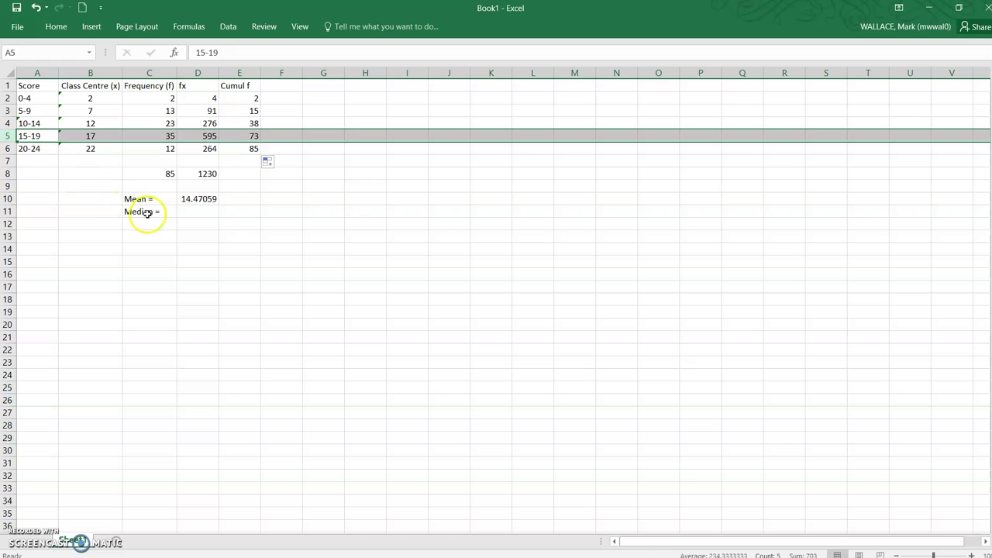
{"action": "left_click", "coordinate": [198, 211]}
{"action": "type", "text": "17"}
{"action": "key", "text": "Return"}
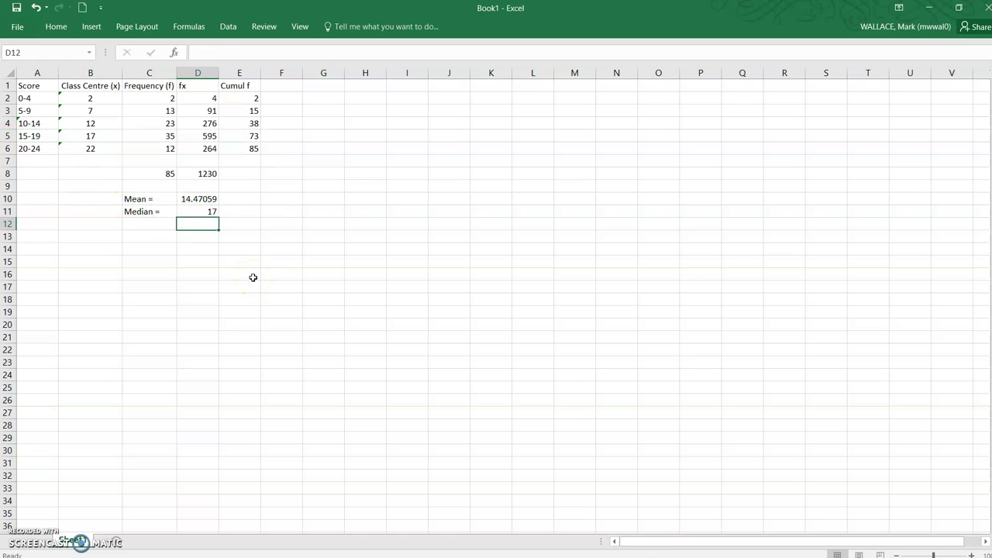
{"action": "left_click", "coordinate": [108, 140]}
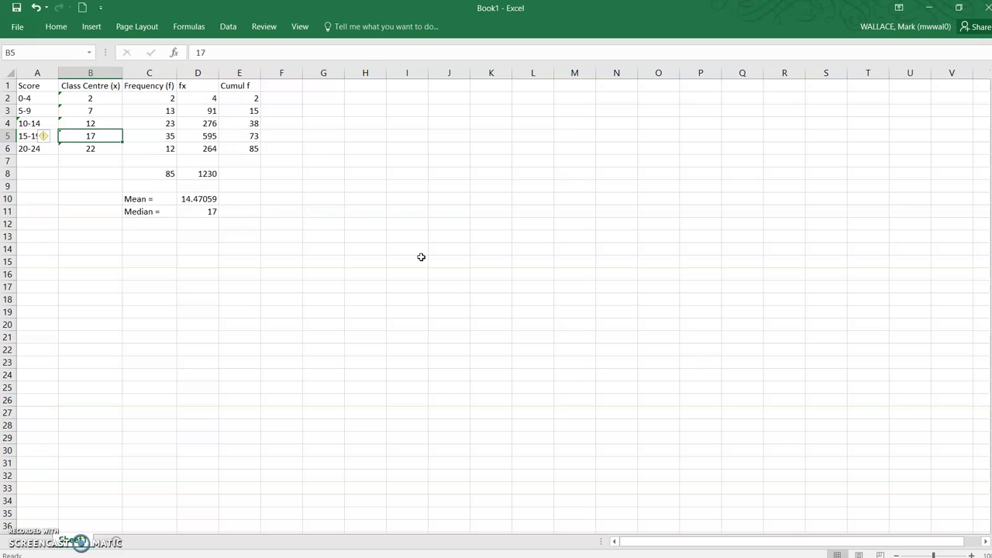
Insert a 2-D clustered column chart from class centres B2:B6 and frequencies C2:C6, and move it up beside the table
{"action": "left_click", "coordinate": [389, 180]}
{"action": "left_click_drag", "start_coordinate": [91, 85], "coordinate": [103, 151]}
{"action": "left_click_drag", "start_coordinate": [88, 99], "coordinate": [92, 147]}
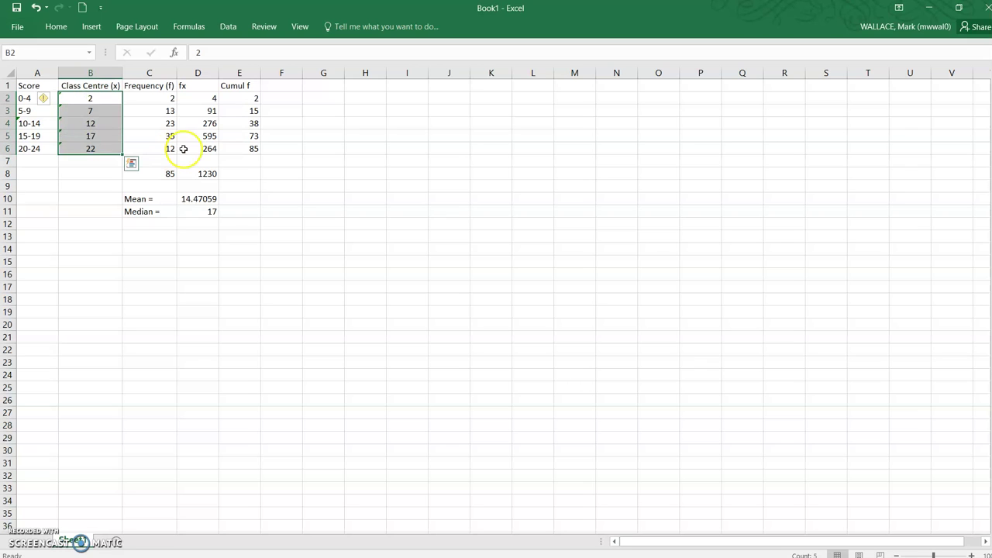
{"action": "left_click_drag", "start_coordinate": [155, 98], "coordinate": [160, 147]}
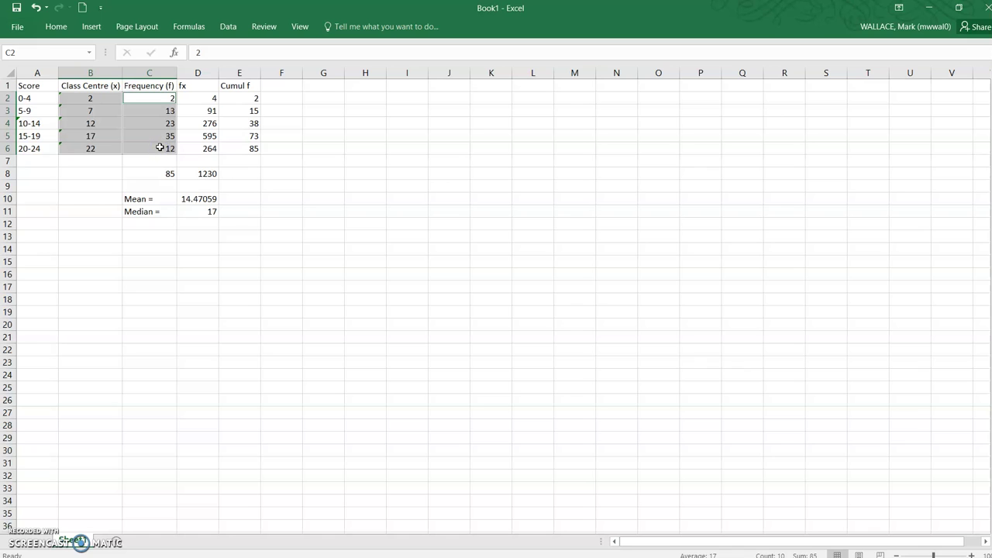
{"action": "left_click", "coordinate": [91, 33]}
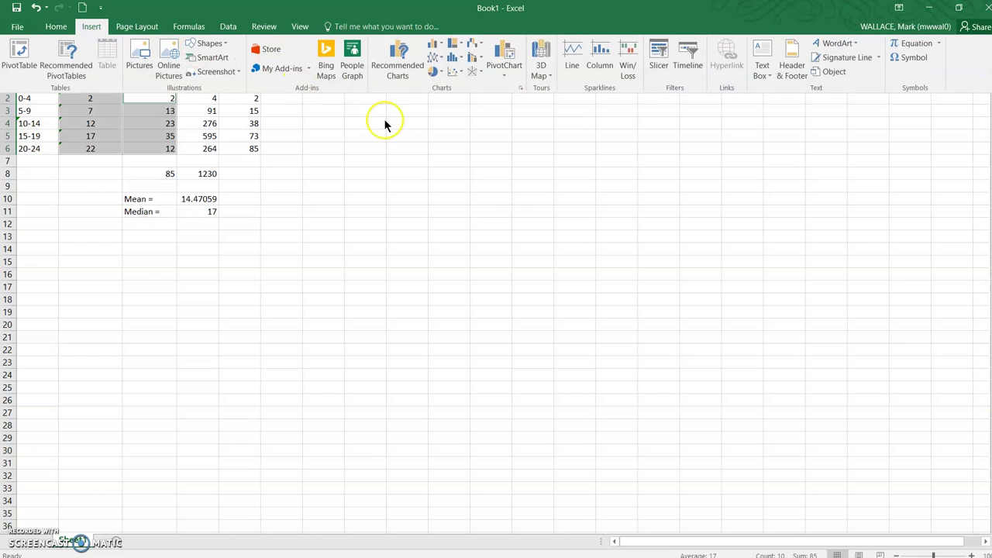
{"action": "left_click", "coordinate": [435, 44]}
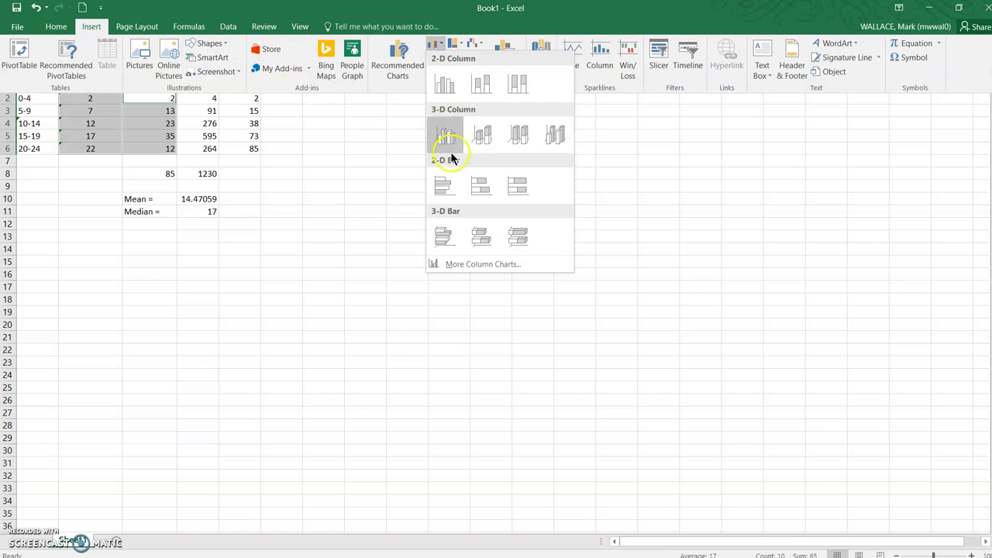
{"action": "left_click", "coordinate": [447, 88]}
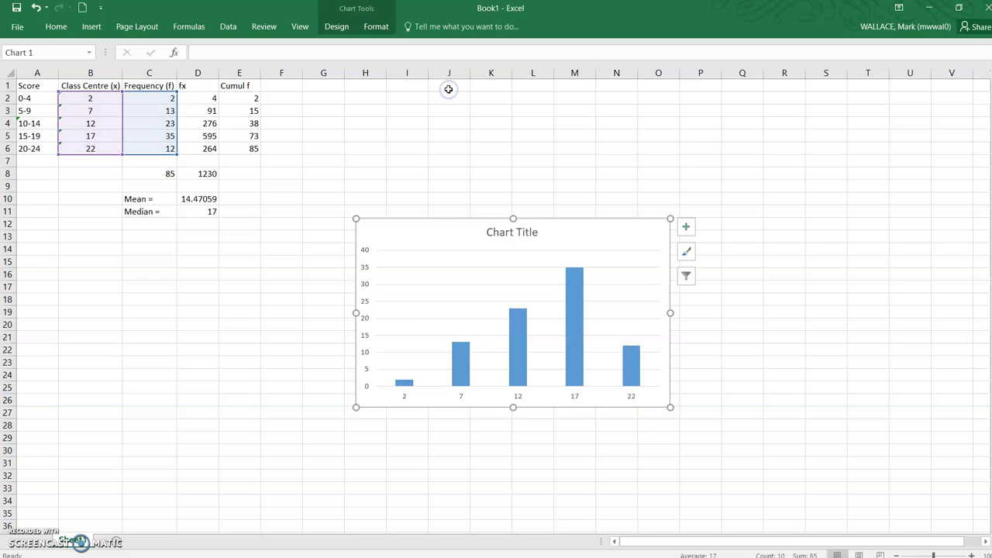
{"action": "left_click_drag", "start_coordinate": [503, 244], "coordinate": [491, 136]}
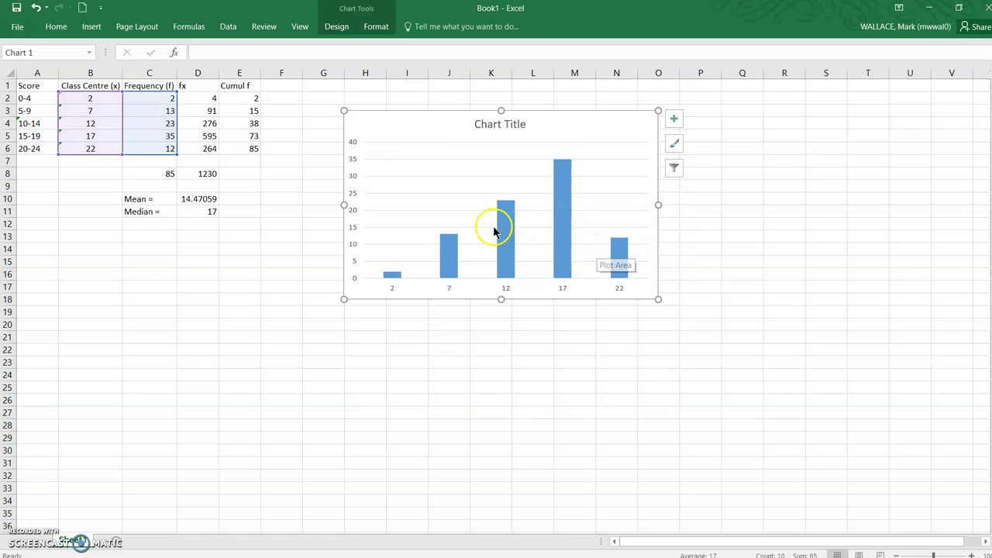
Compare percentage, standard deviation and standard error bars on the chart's frequency columns, and add vertical error bars with their detailed formatting options open
{"action": "left_click", "coordinate": [562, 194]}
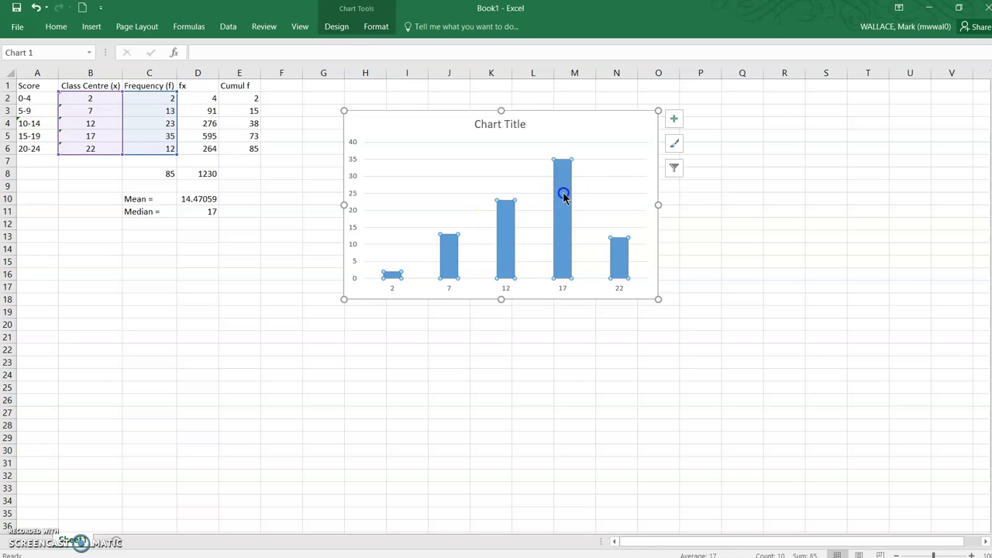
{"action": "right_click", "coordinate": [563, 194]}
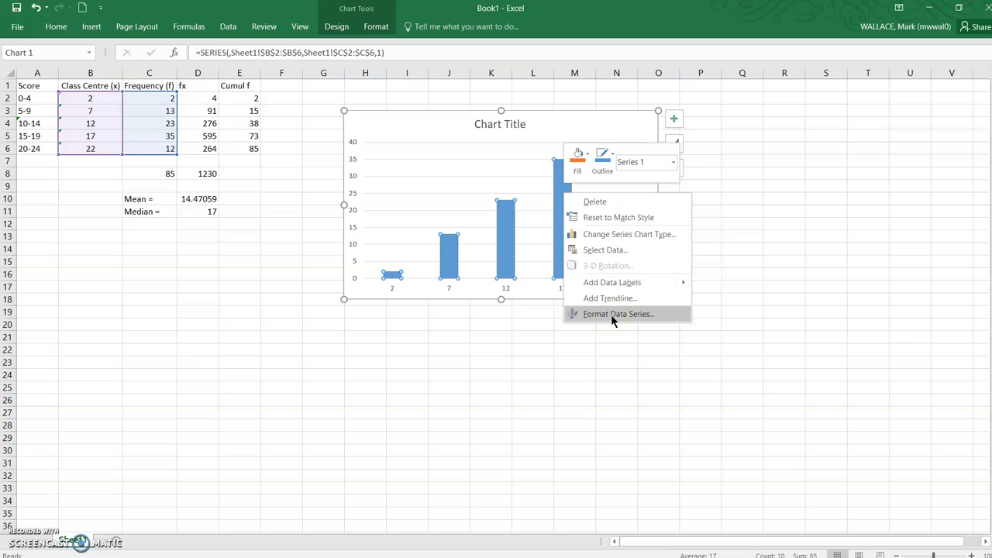
{"action": "left_click", "coordinate": [339, 27]}
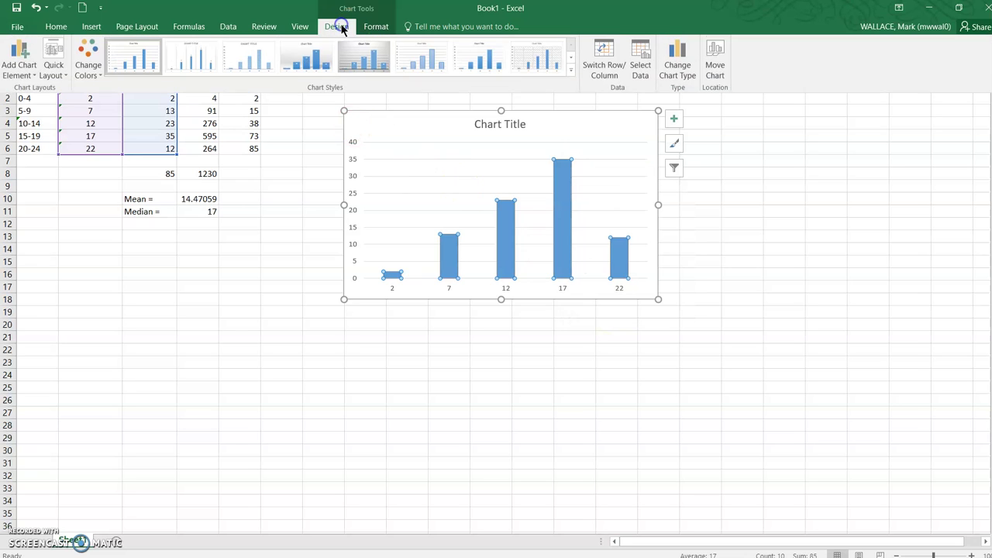
{"action": "left_click", "coordinate": [33, 76]}
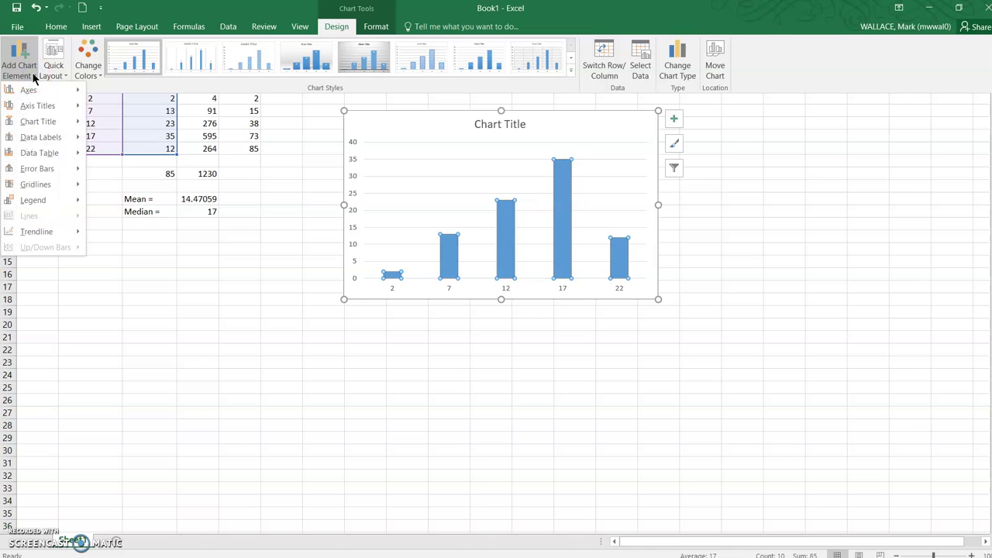
{"action": "mouse_move", "coordinate": [53, 172]}
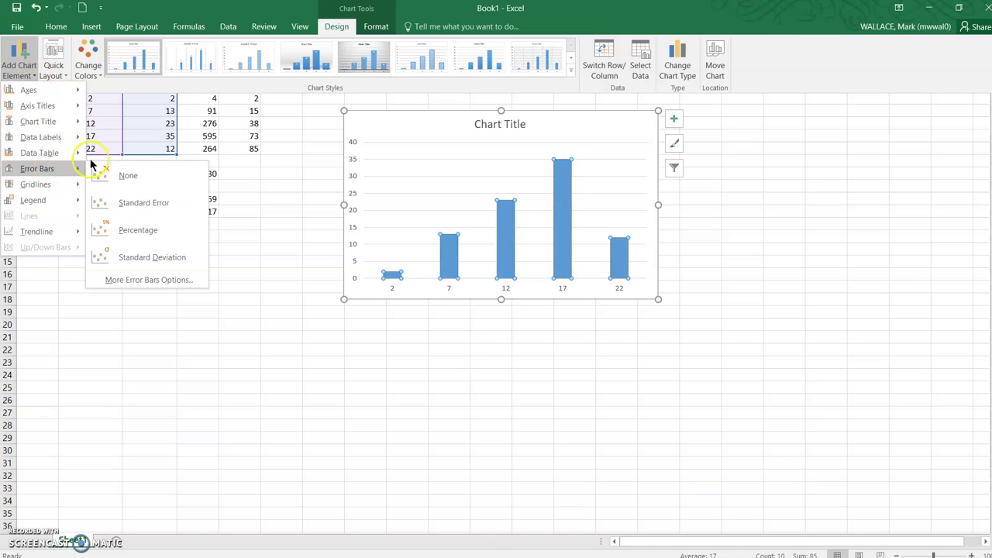
{"action": "left_click", "coordinate": [131, 231]}
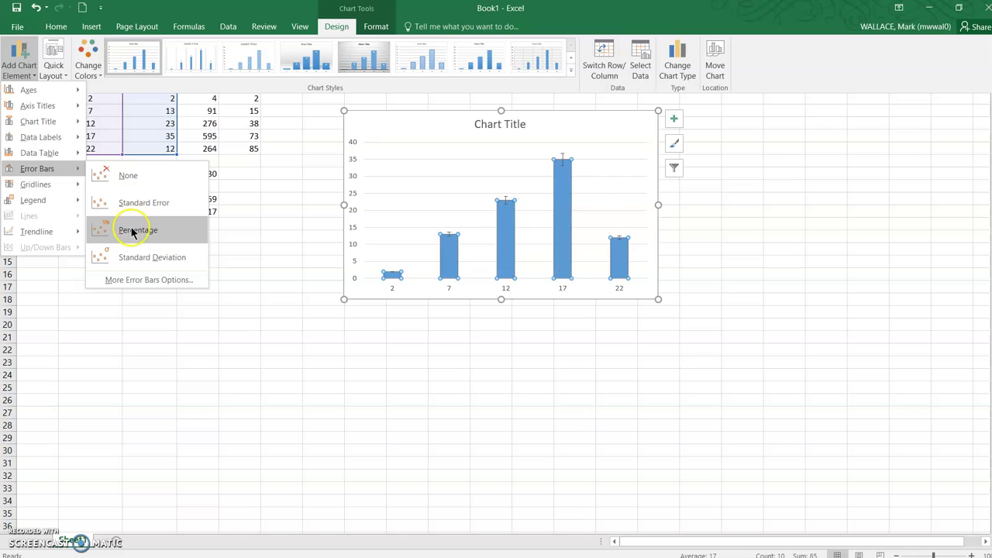
{"action": "left_click", "coordinate": [136, 260]}
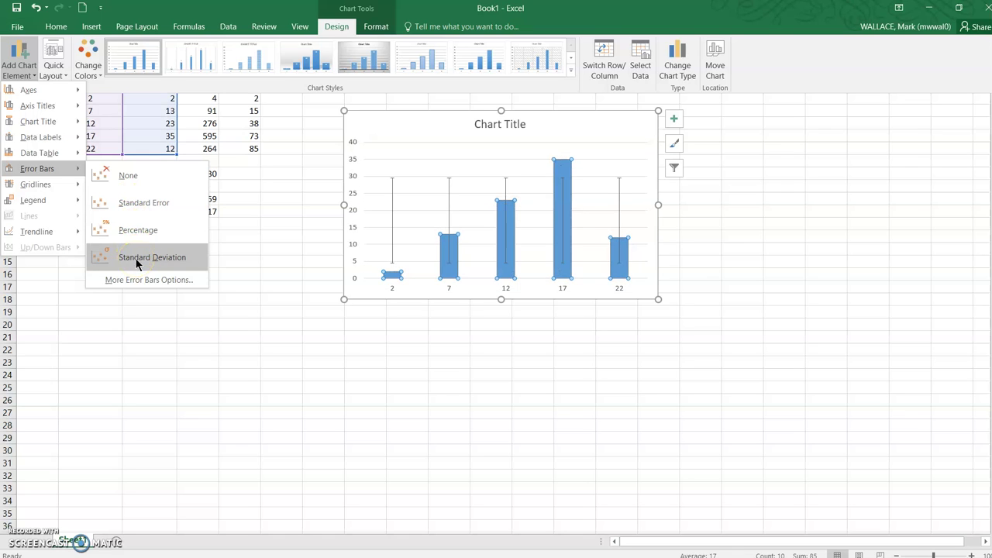
{"action": "left_click", "coordinate": [142, 206]}
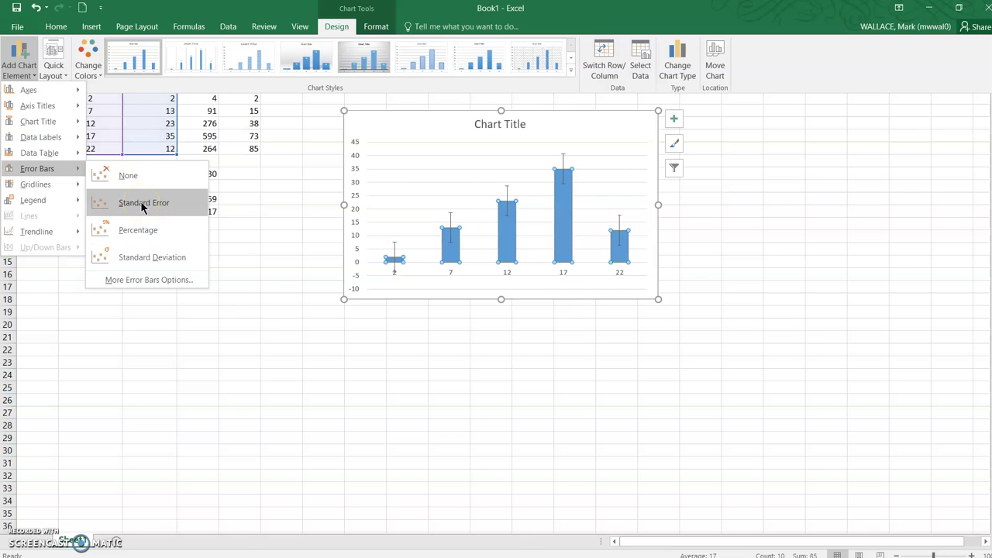
{"action": "left_click", "coordinate": [134, 279]}
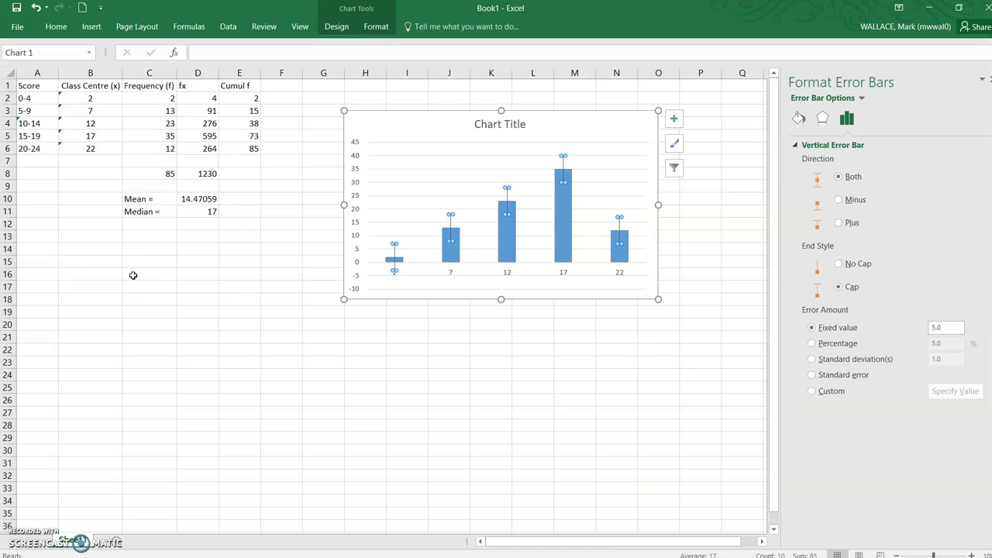